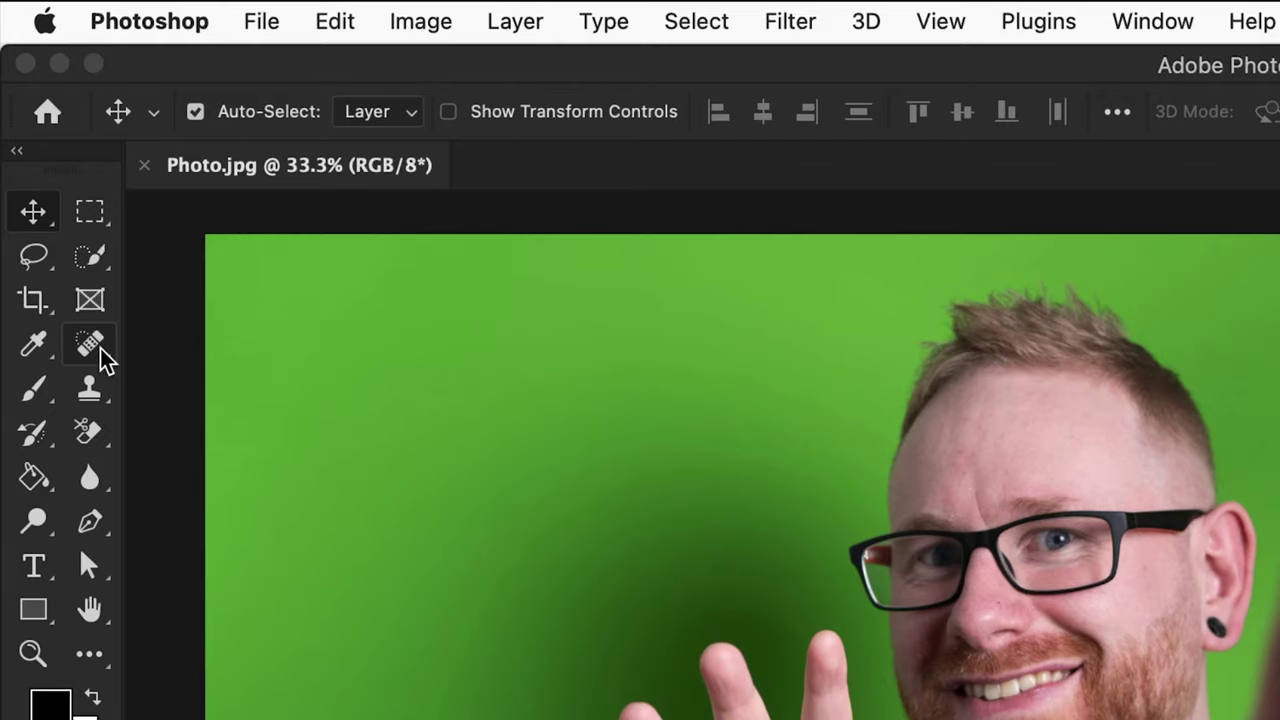
# - Patch out the top-right camera arm with clean green backdrop using the Patch Tool, then deselect
pyautogui.click(46, 171)
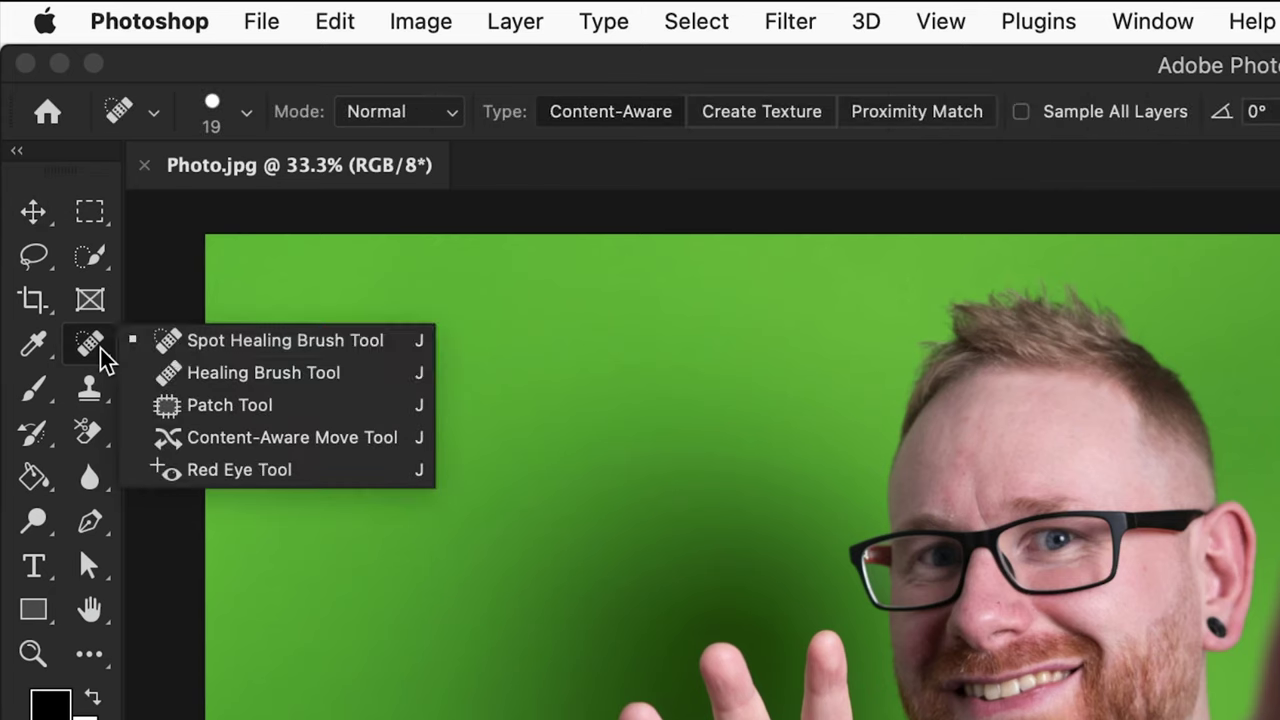
pyautogui.click(165, 405)
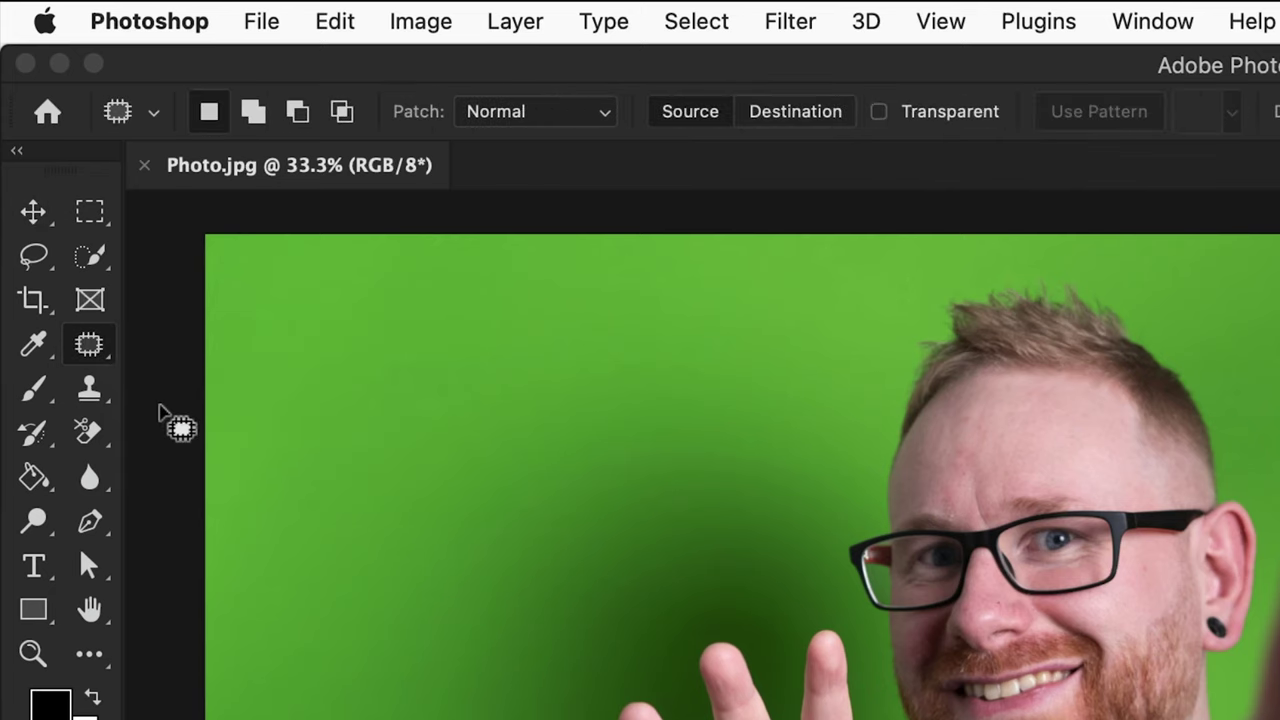
pyautogui.press('super+minus')
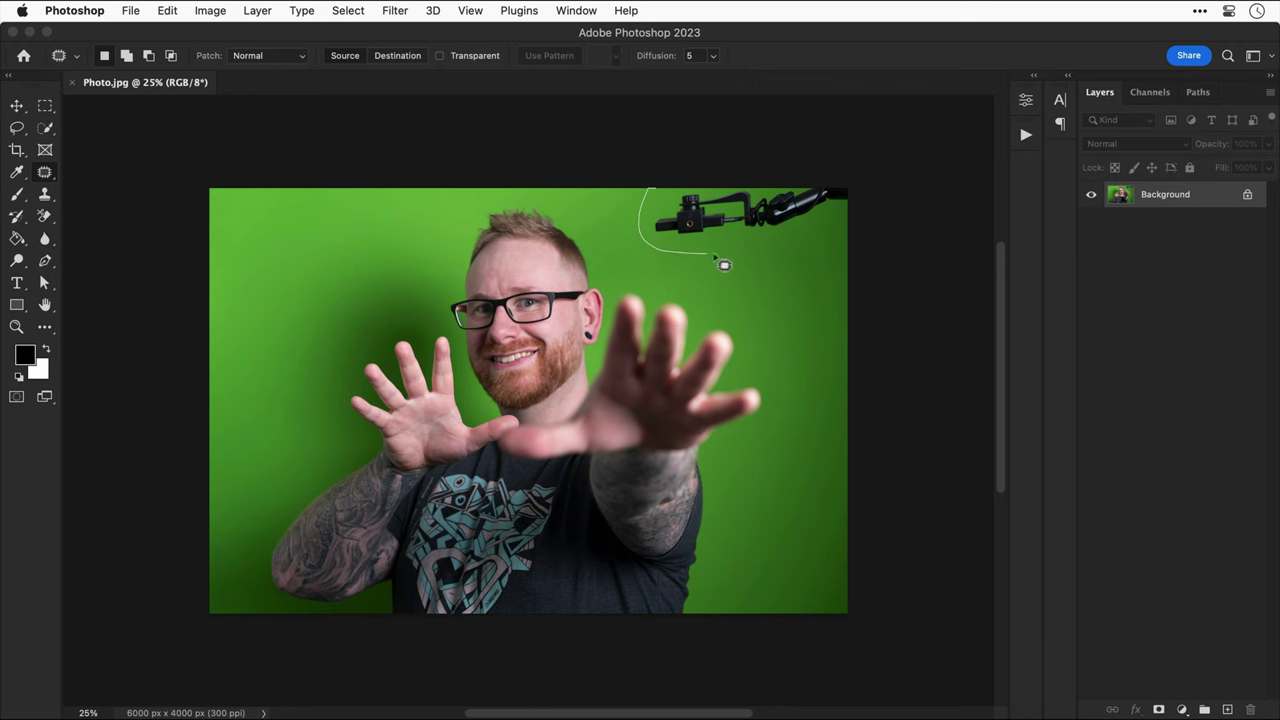
pyautogui.moveTo(858, 236)
pyautogui.mouseDown()
pyautogui.moveTo(861, 173)
pyautogui.moveTo(660, 166)
pyautogui.mouseUp()
pyautogui.moveTo(750, 210); pyautogui.dragTo(742, 253)
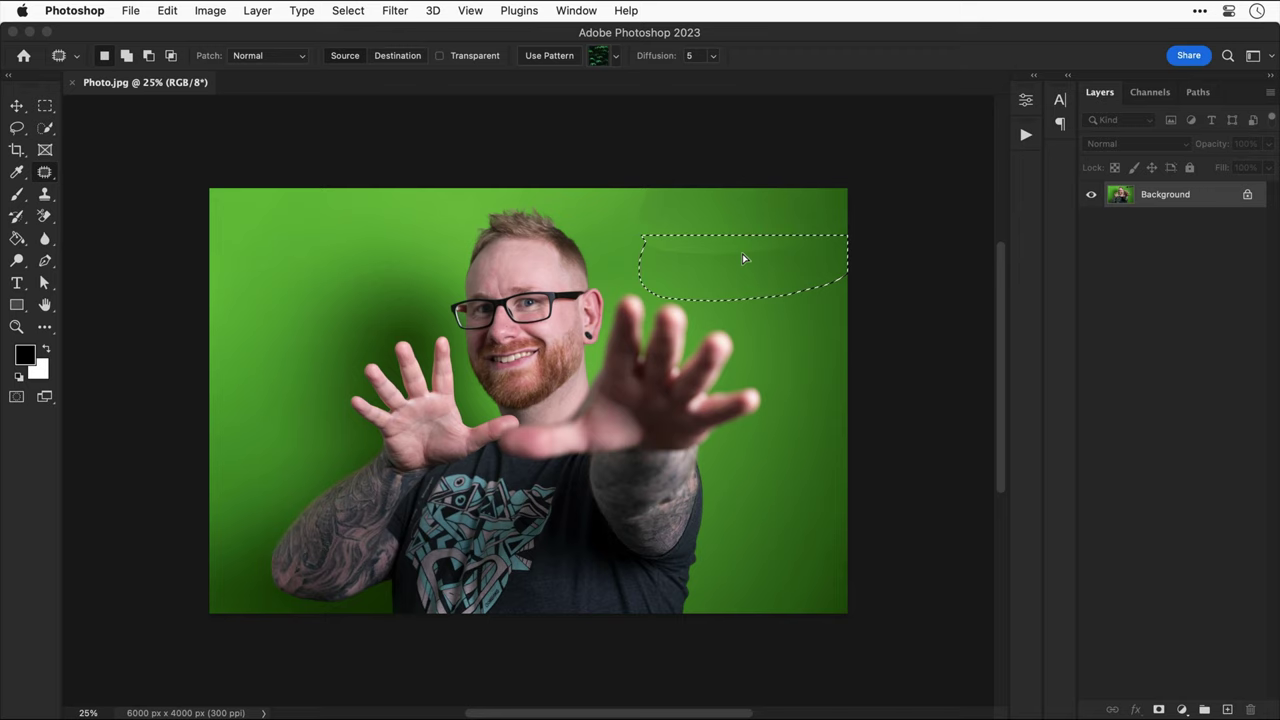
pyautogui.press('super+d')
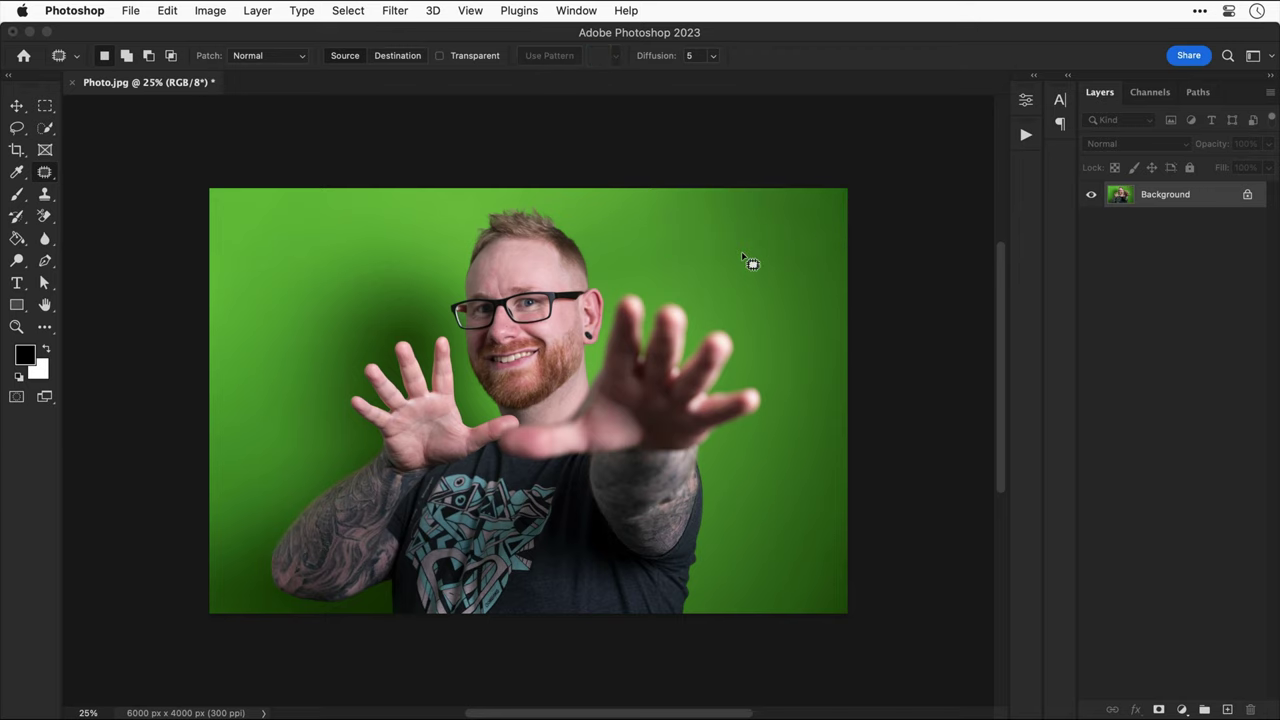
pyautogui.press('v')
pyautogui.press('super+equal')
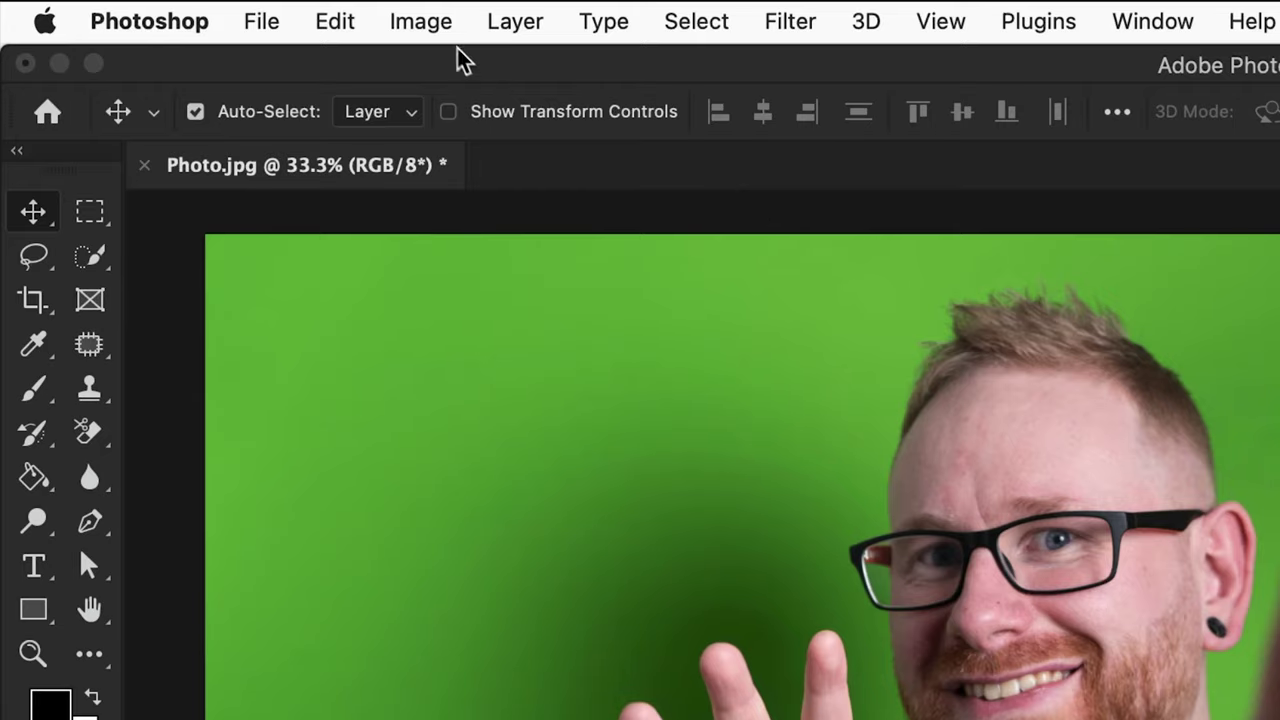
# - Widen the canvas to 10000 px via Canvas Size
pyautogui.click(433, 25)
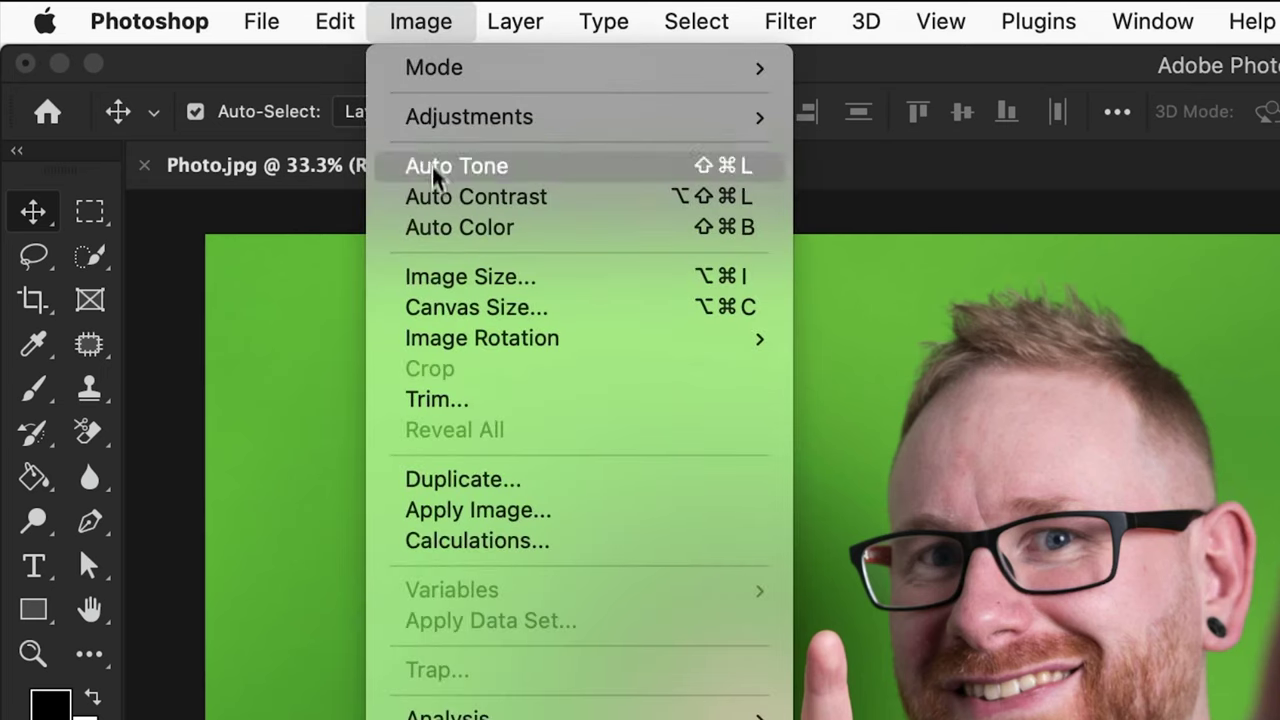
pyautogui.click(434, 310)
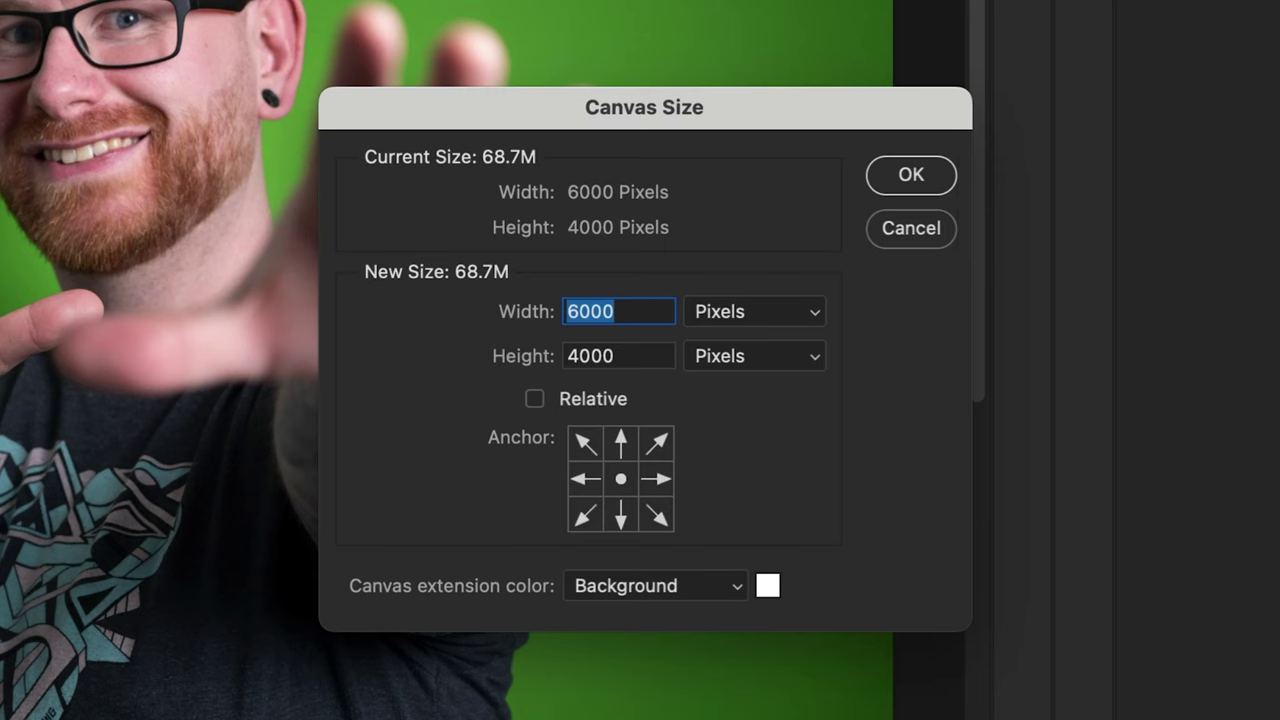
pyautogui.write('10000')
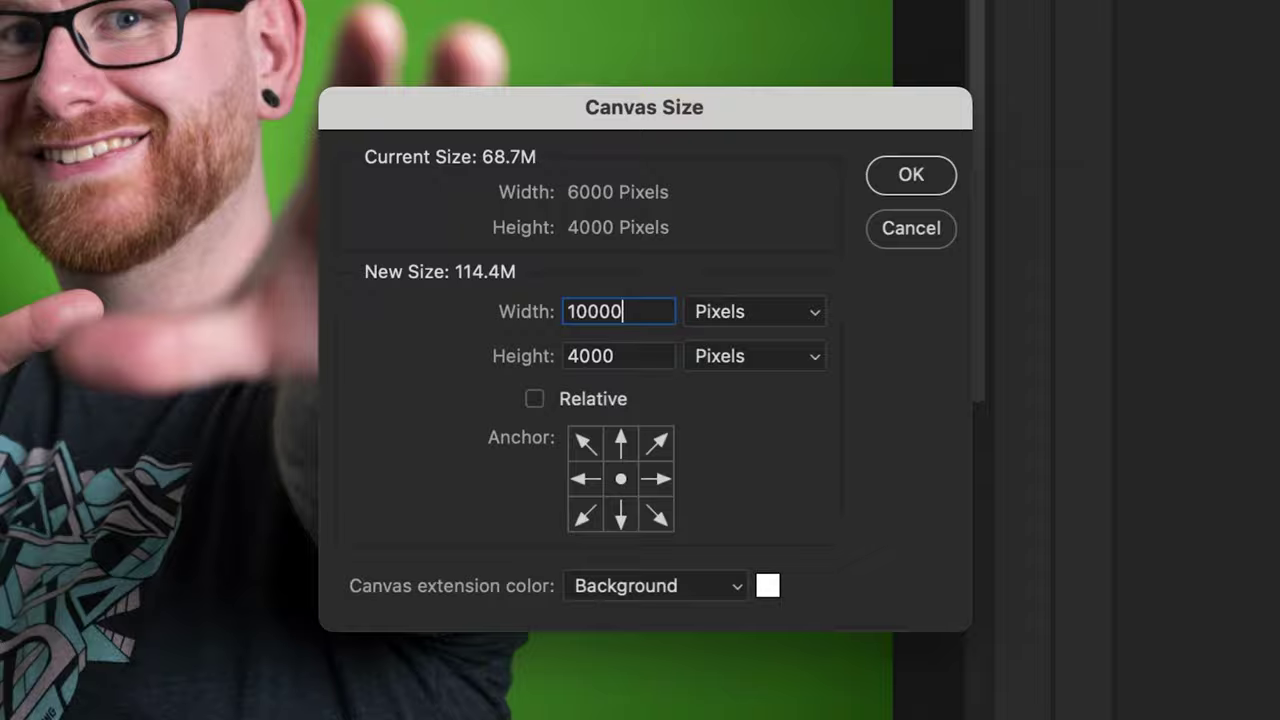
pyautogui.press('Return')
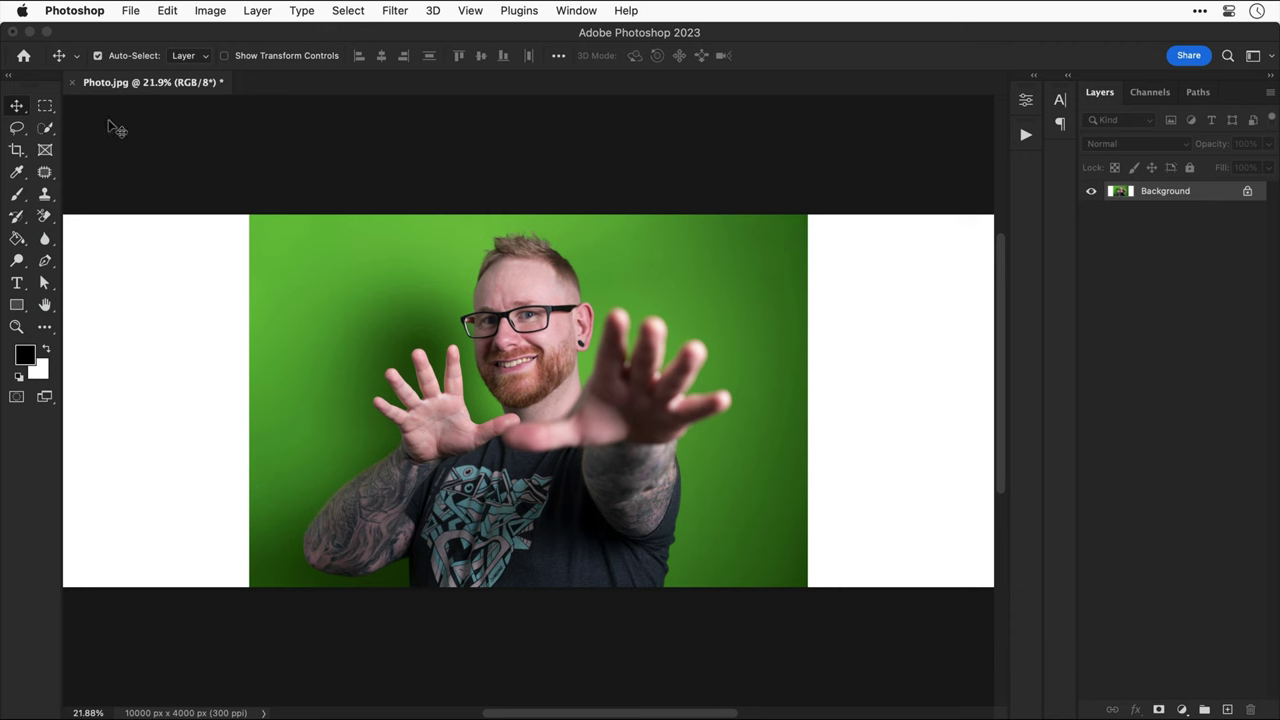
# - Select both the left and right white side strips with the Rectangular Marquee
pyautogui.click(45, 107)
pyautogui.press('super+minus')
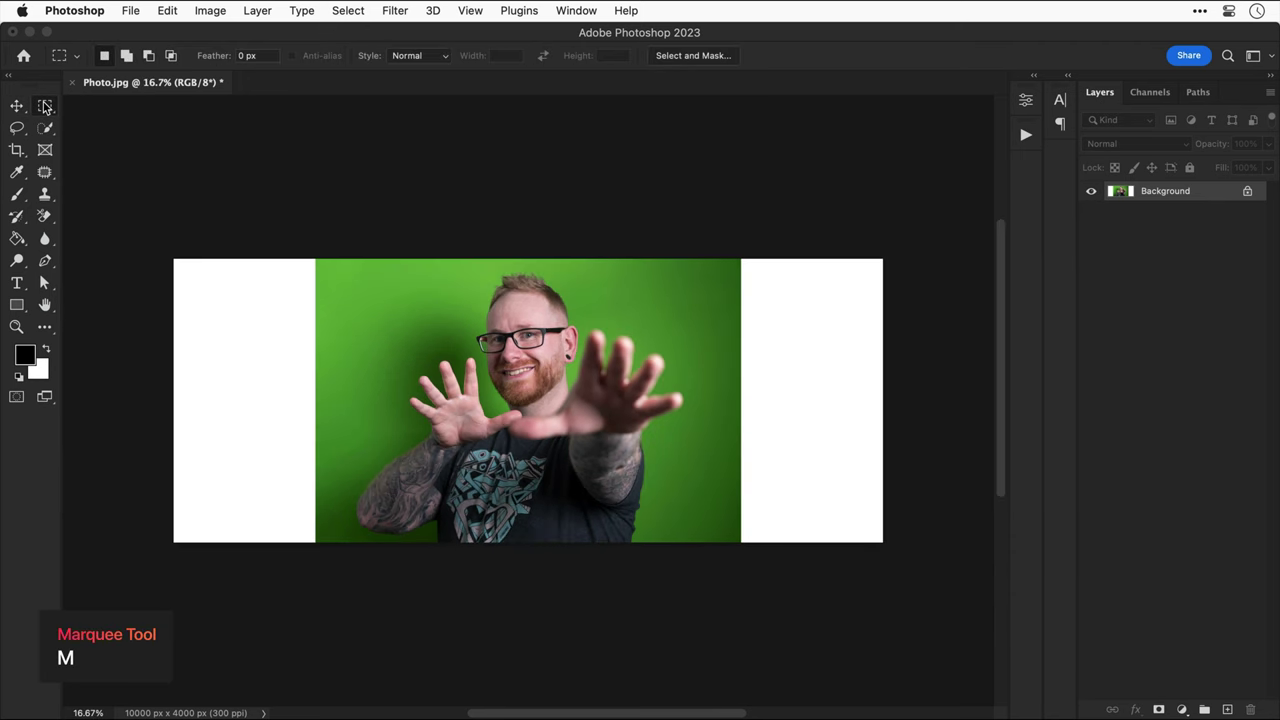
pyautogui.moveTo(174, 259); pyautogui.dragTo(319, 584)
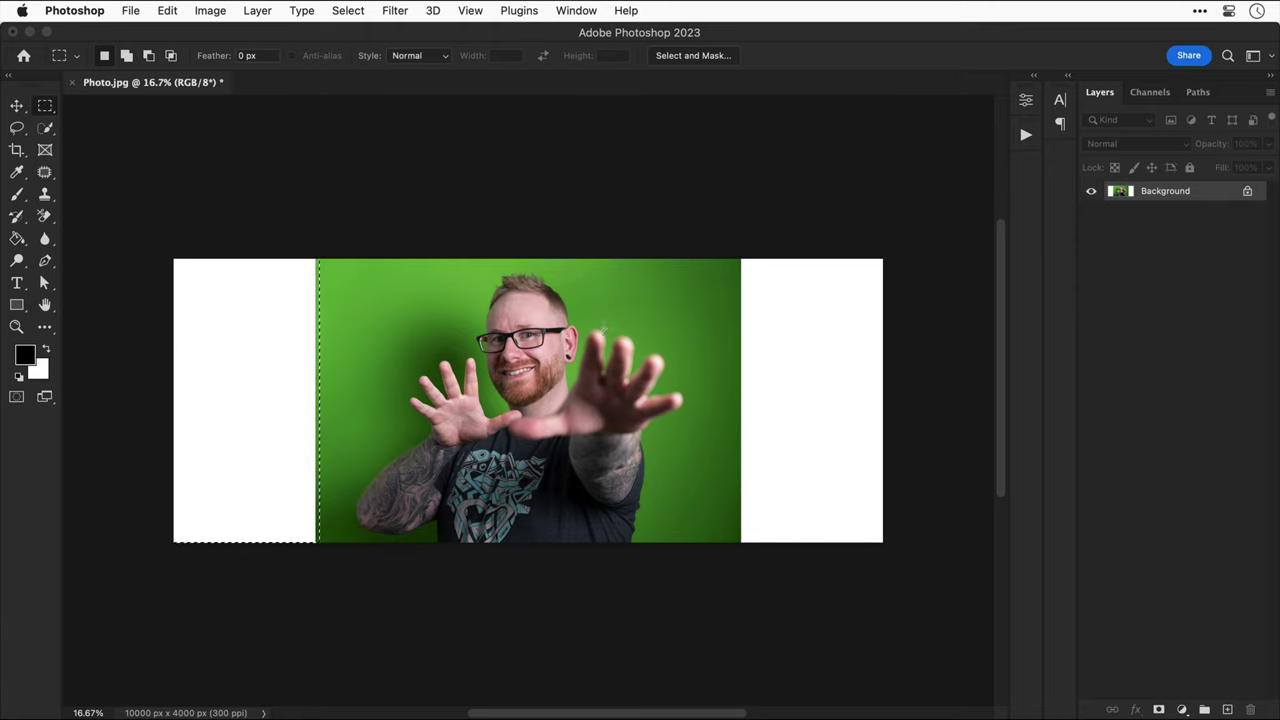
pyautogui.press('shift')
pyautogui.moveTo(735, 224); pyautogui.dragTo(926, 562)
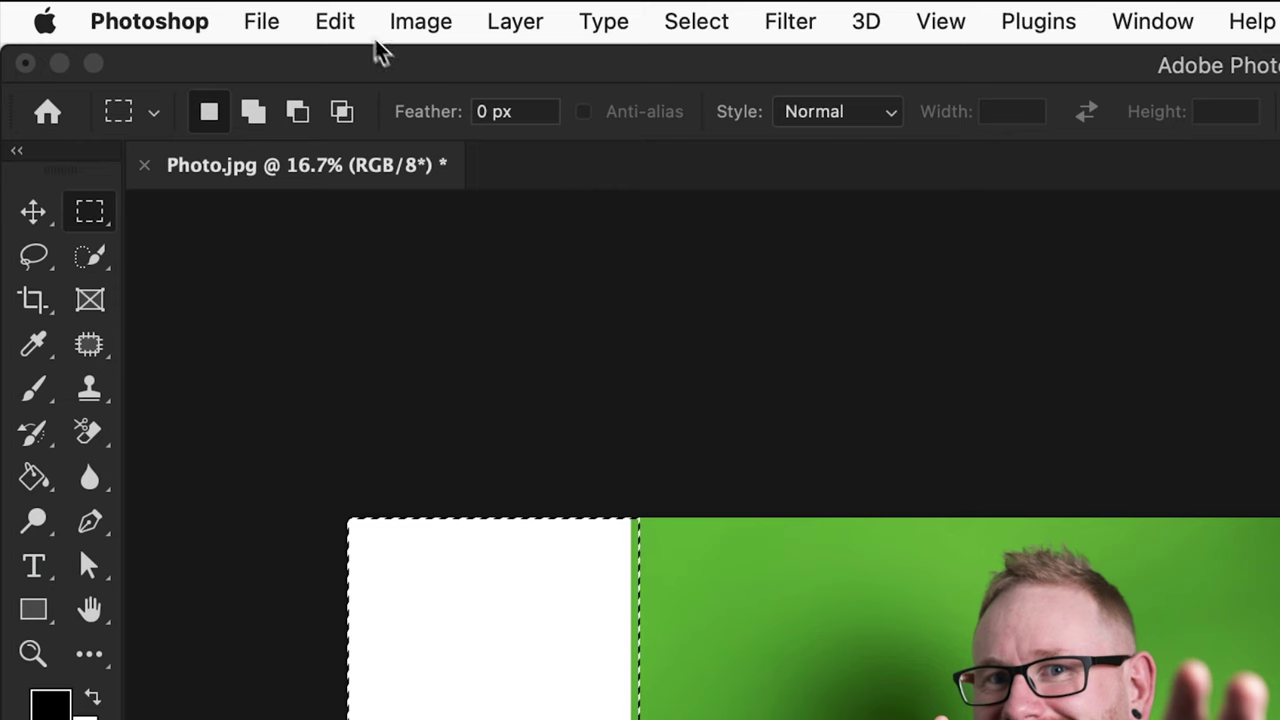
# - Content-Aware Fill the side strips with green backdrop onto a new layer, then deselect
pyautogui.click(172, 11)
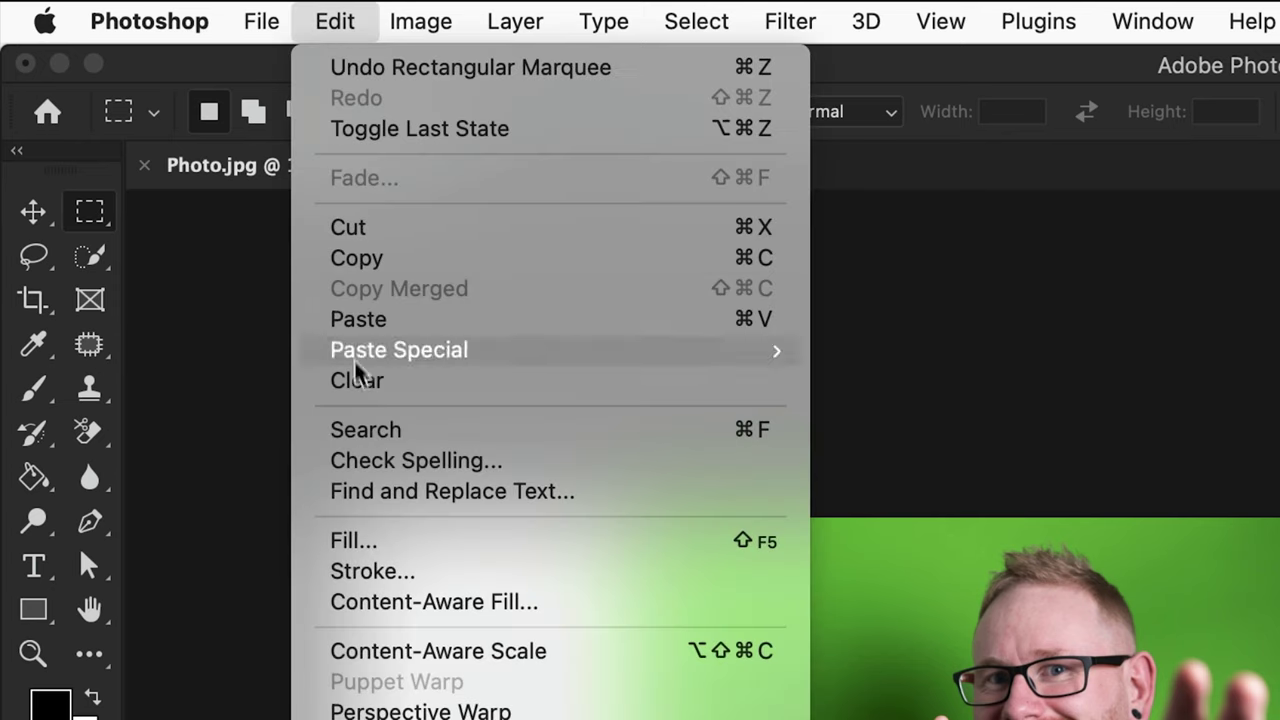
pyautogui.click(351, 601)
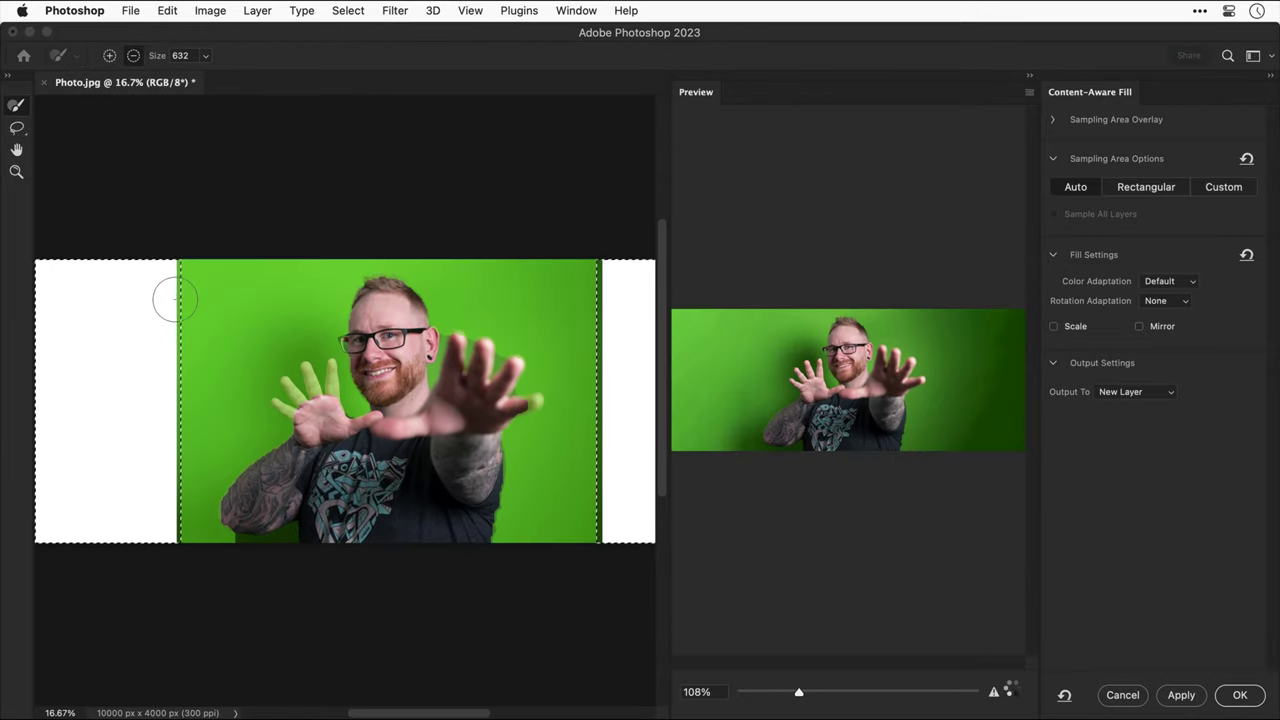
pyautogui.press('Return')
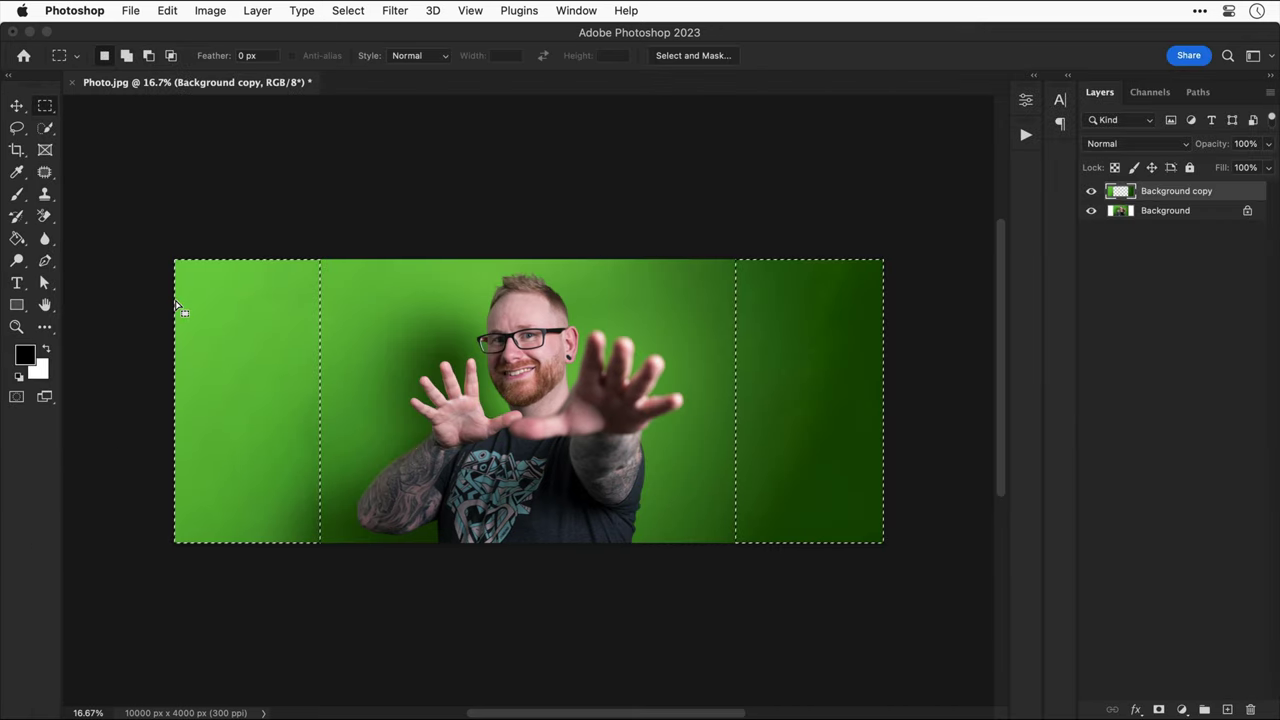
pyautogui.press('super+d')
pyautogui.press('v')
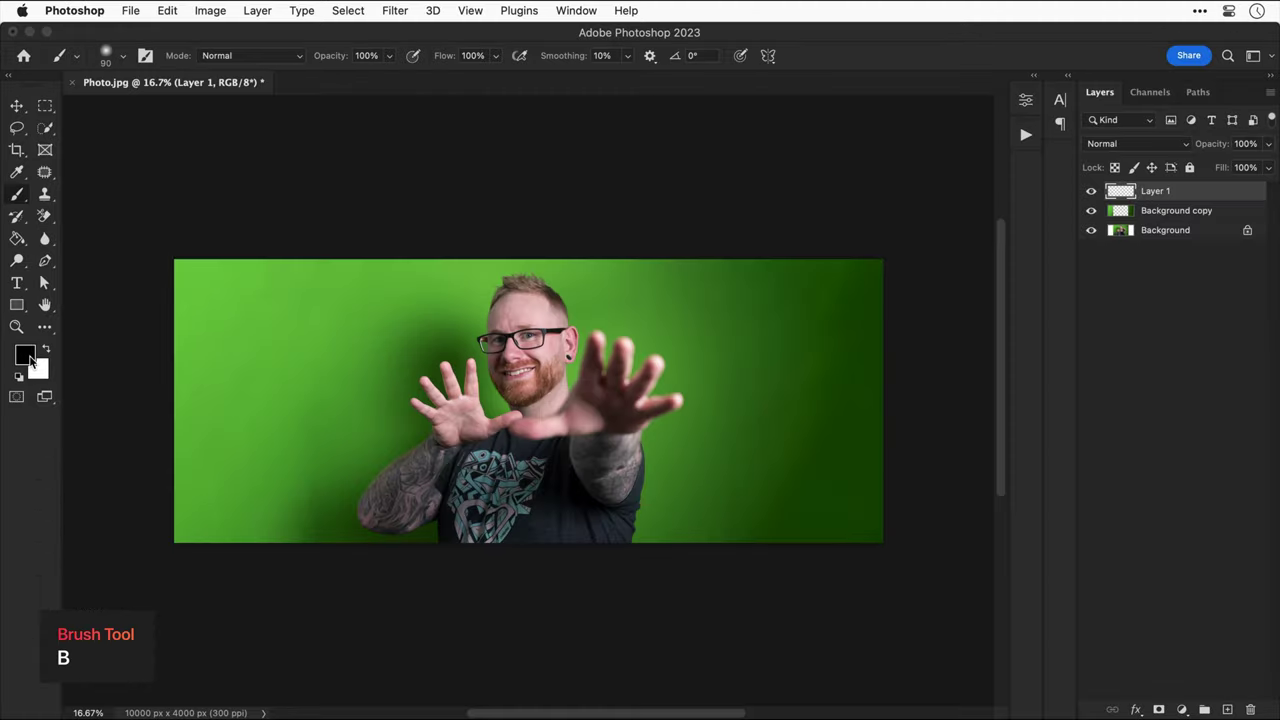
# - Set the foreground colour to the backdrop green #5a863b, sampled from the image
pyautogui.click(31, 361)
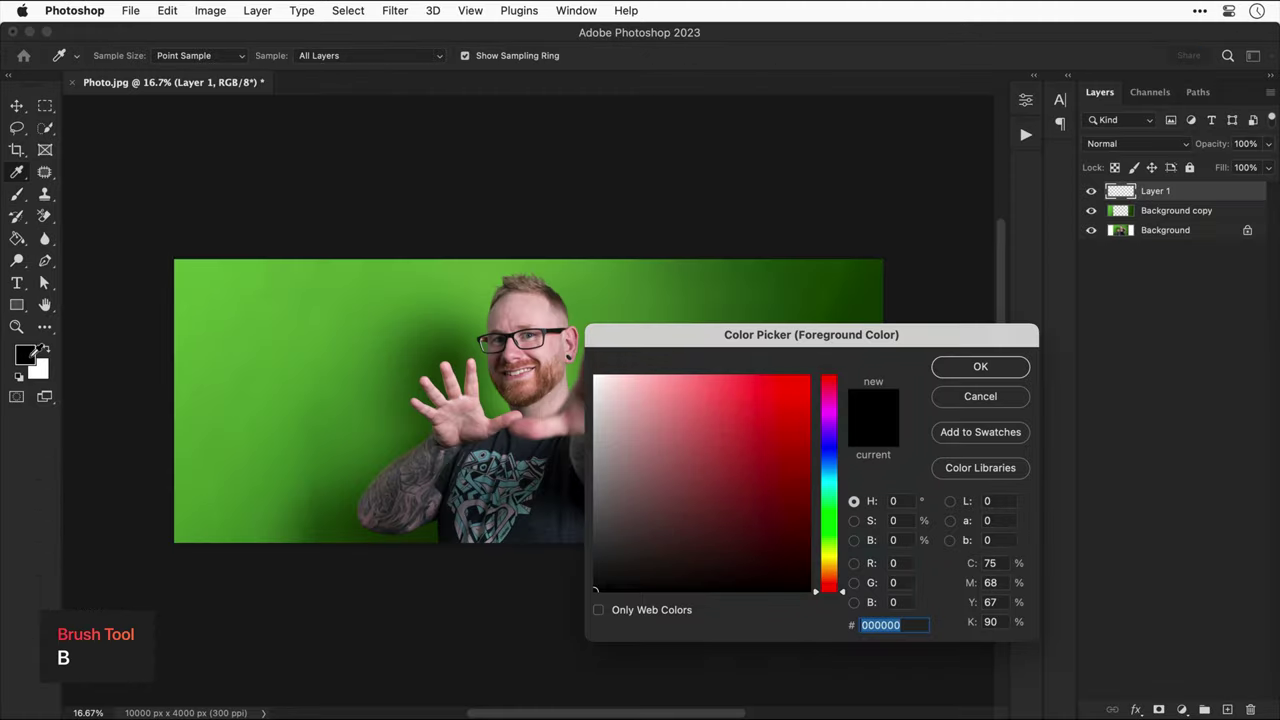
pyautogui.click(670, 302)
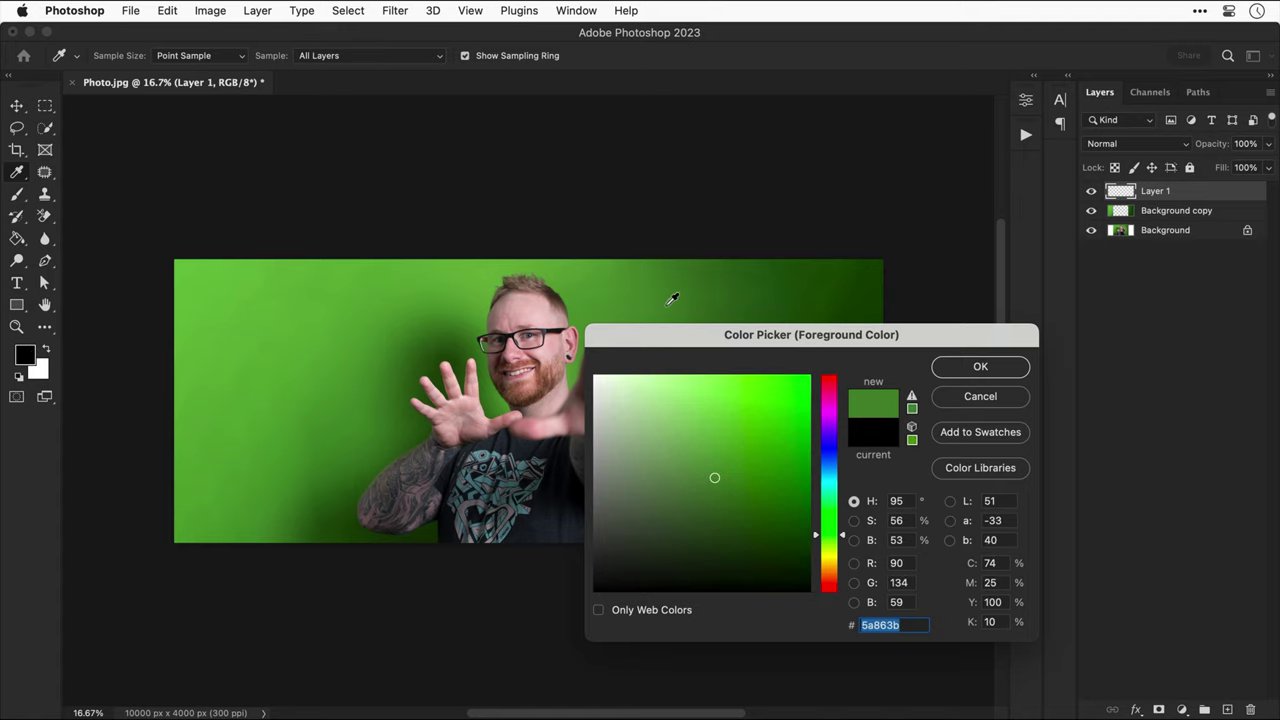
pyautogui.press('Return')
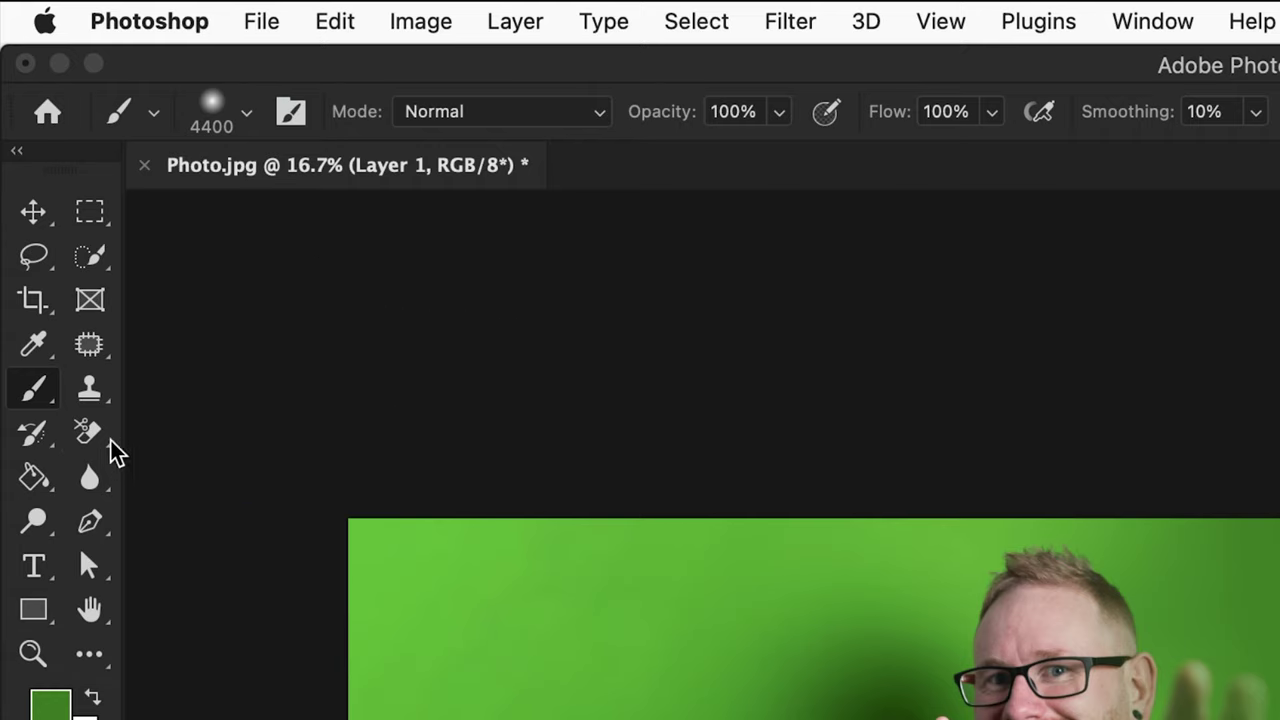
# - Erase the green paint off the raised hand with a 0%-hardness eraser, enlarged to 3500 px
pyautogui.click(50, 224)
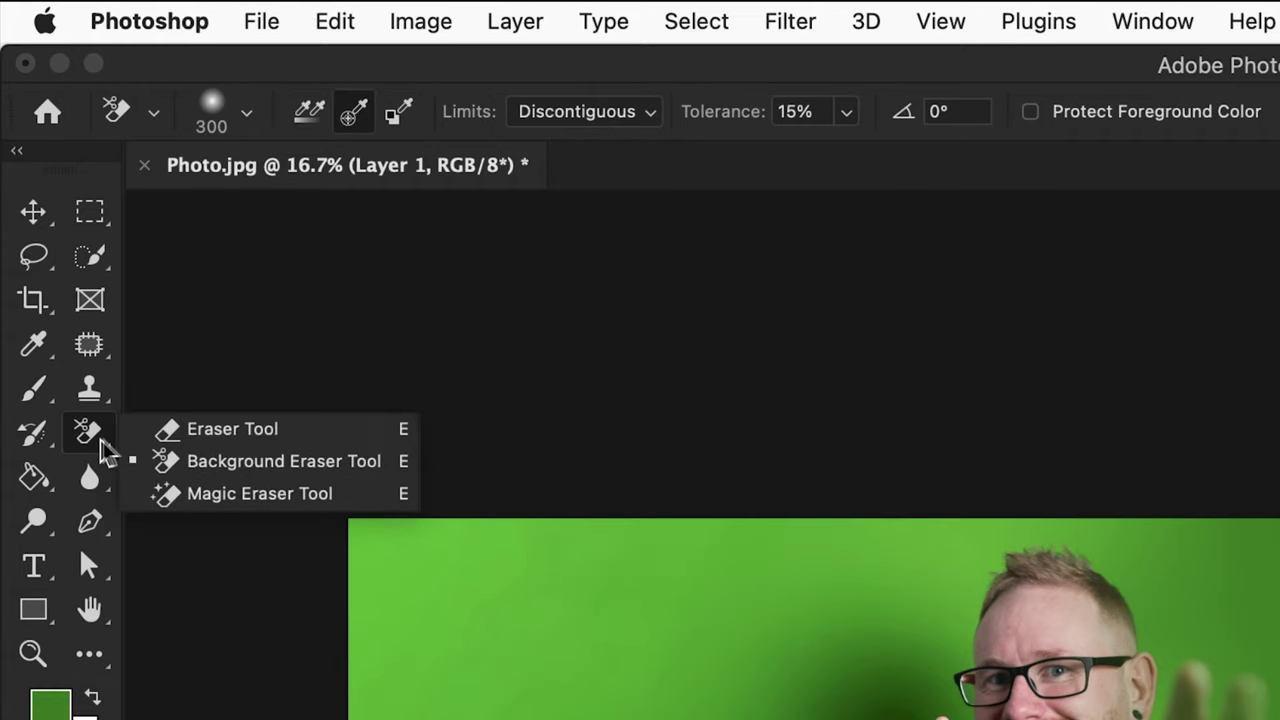
pyautogui.click(132, 438)
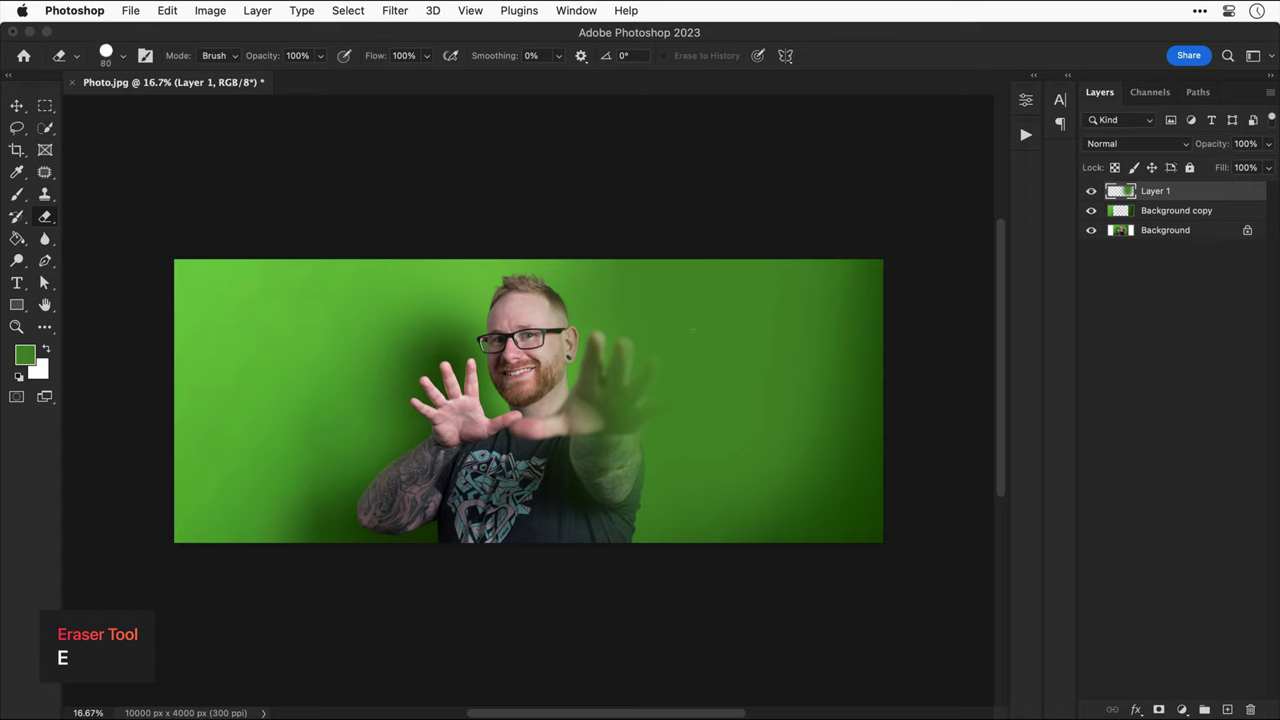
pyautogui.press(']')
pyautogui.press(']')
pyautogui.press(']')
pyautogui.press(']')
pyautogui.press(']')
pyautogui.press(']')
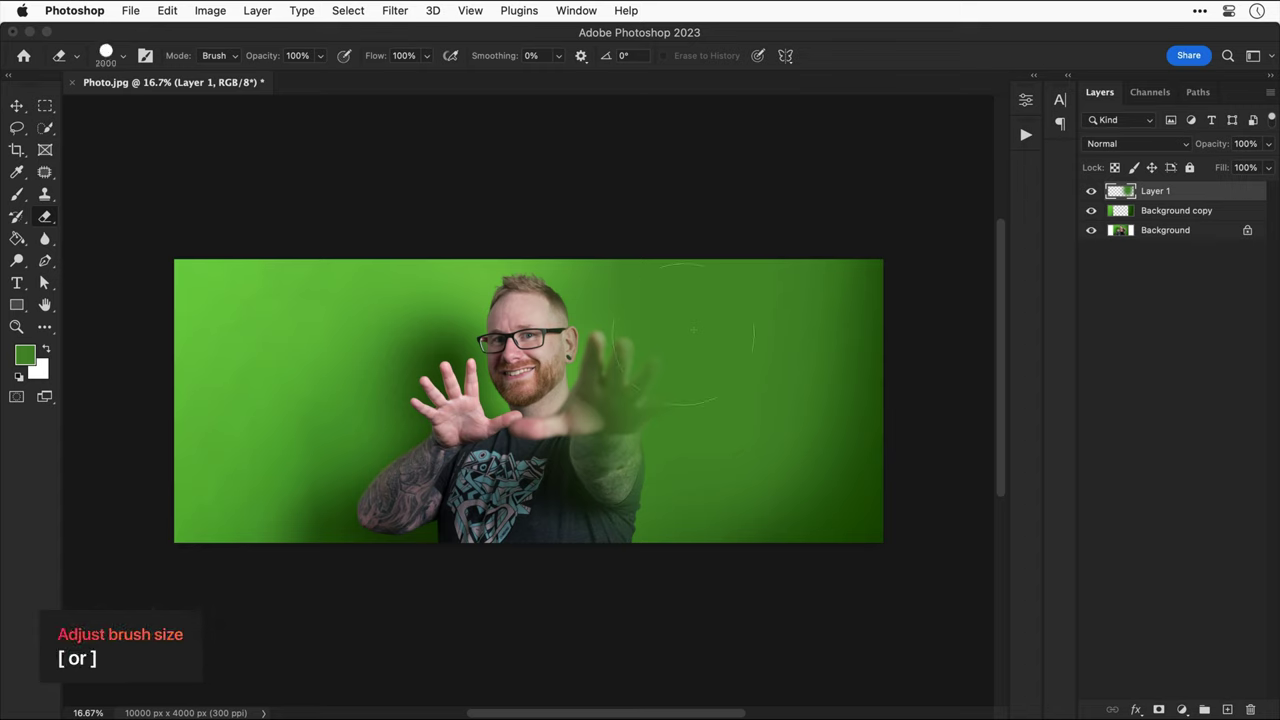
pyautogui.moveTo(598, 380)
pyautogui.mouseDown()
pyautogui.moveTo(579, 412)
pyautogui.moveTo(578, 490)
pyautogui.mouseUp()
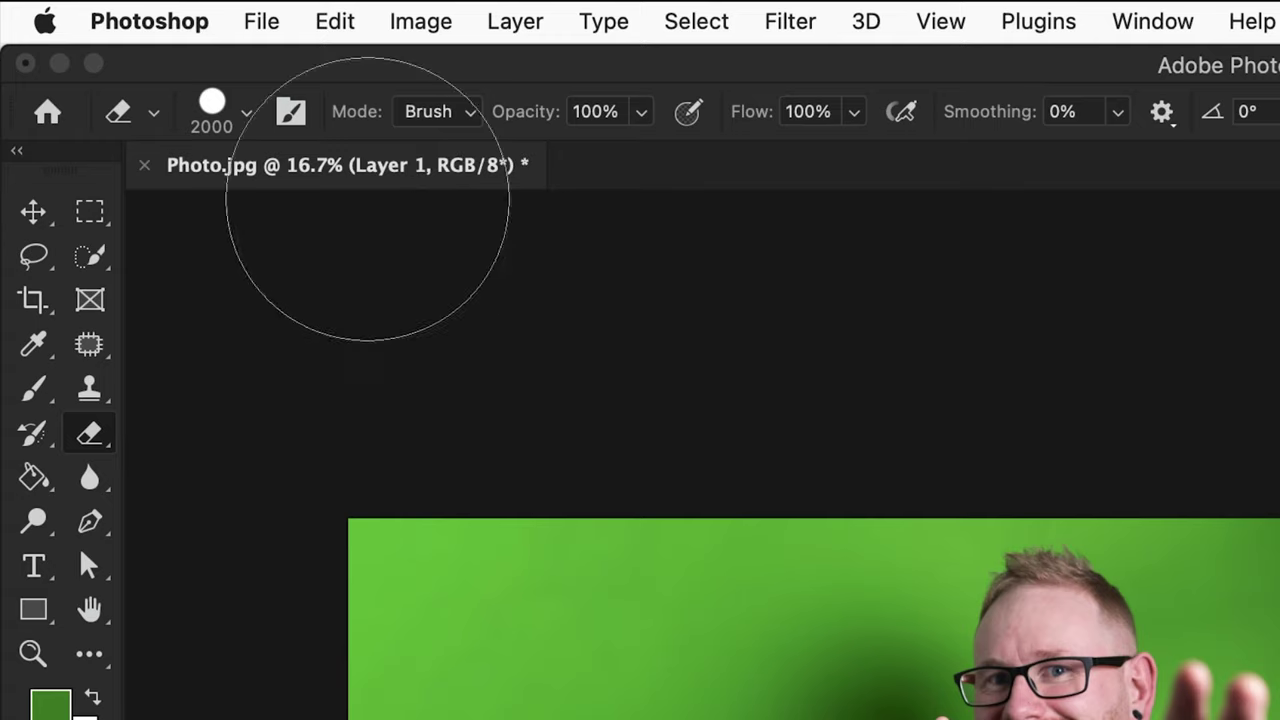
pyautogui.click(248, 112)
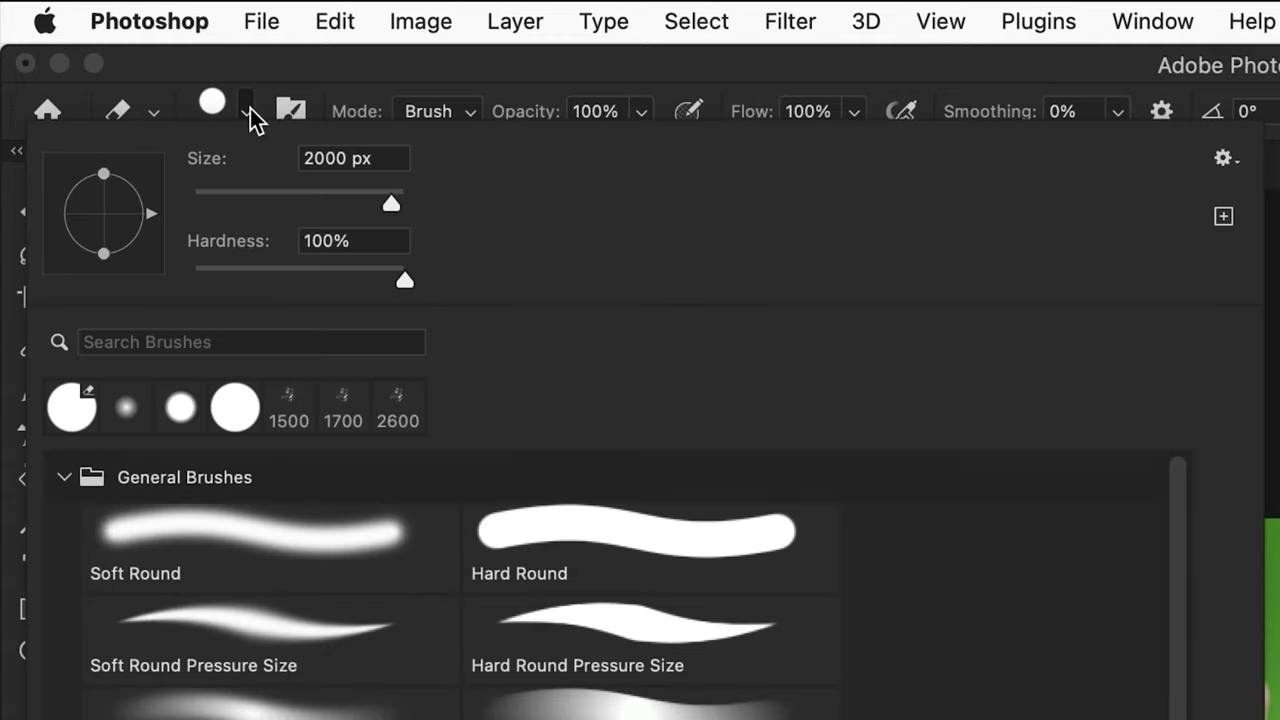
pyautogui.moveTo(402, 280); pyautogui.dragTo(192, 277)
pyautogui.press('Return')
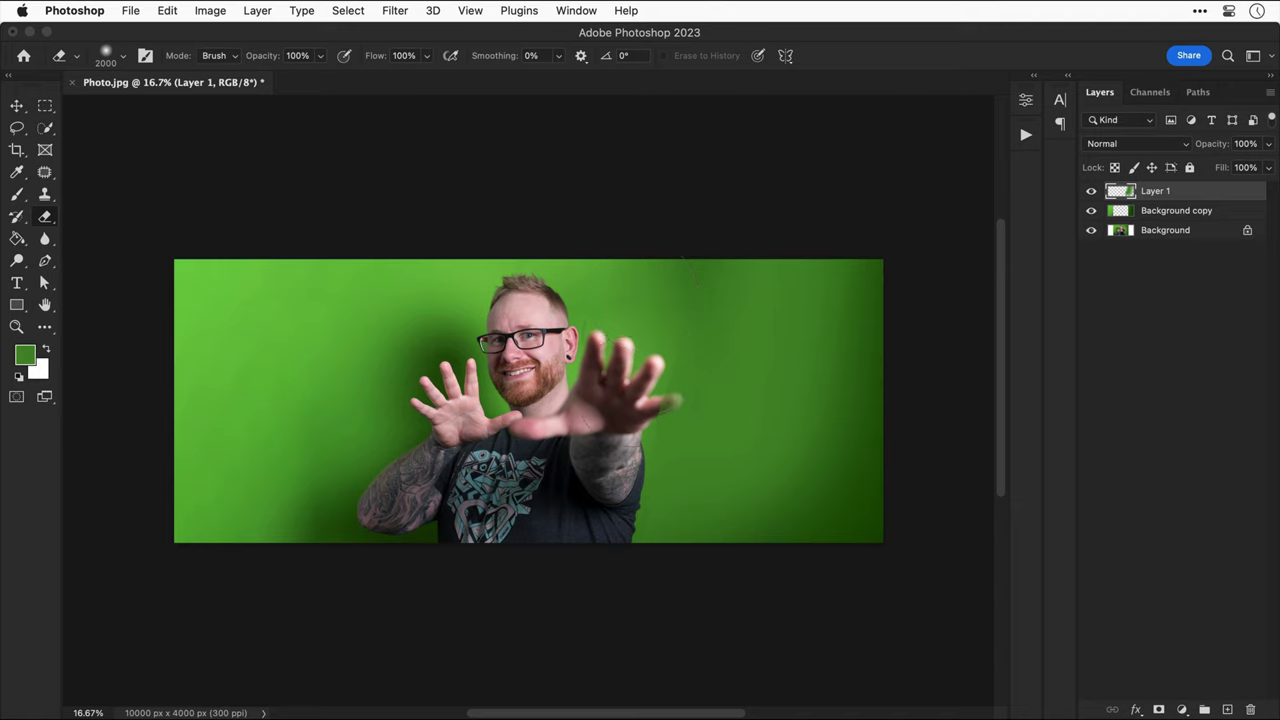
pyautogui.press(']')
pyautogui.press(']')
pyautogui.press(']')
pyautogui.press(']')
pyautogui.press(']')
pyautogui.press(']')
pyautogui.press(']')
pyautogui.press(']')
pyautogui.press(']')
pyautogui.press(']')
pyautogui.press(']')
pyautogui.press(']')
pyautogui.press(']')
pyautogui.press(']')
pyautogui.press(']')
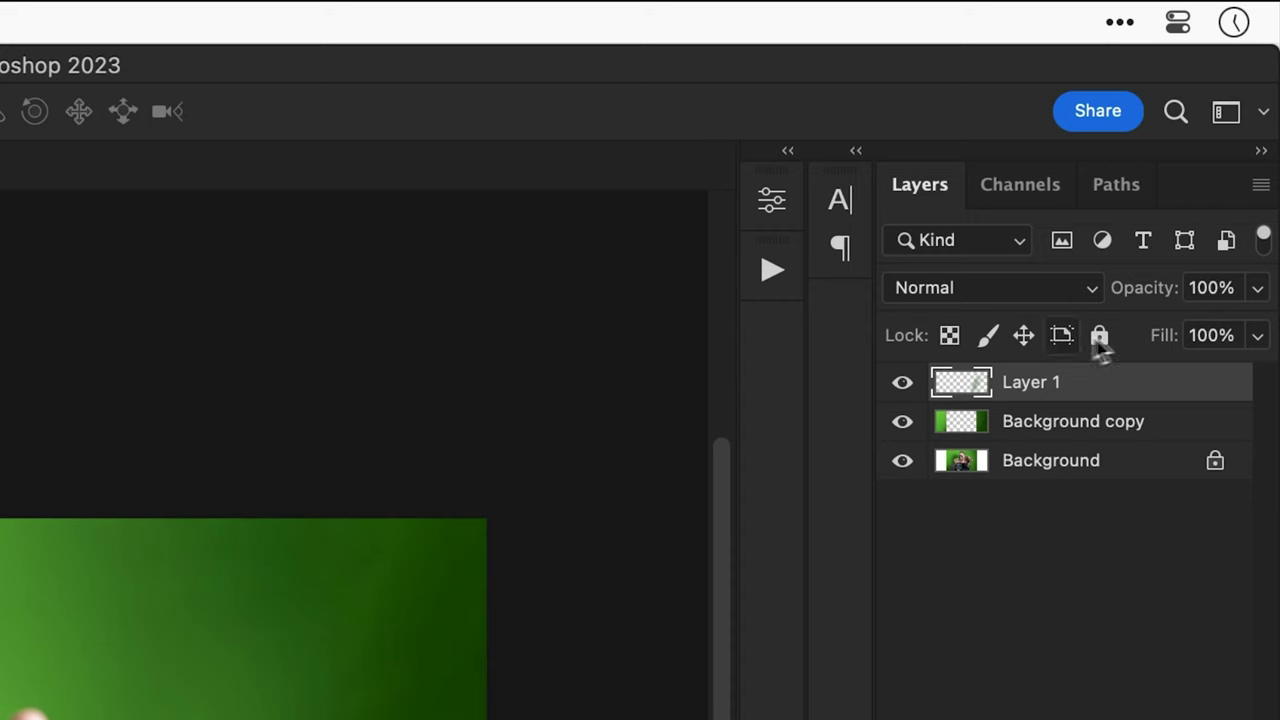
# - Lower Layer 1's opacity to 50% and toggle its visibility to compare
pyautogui.click(1257, 289)
pyautogui.moveTo(1181, 328); pyautogui.dragTo(1178, 328)
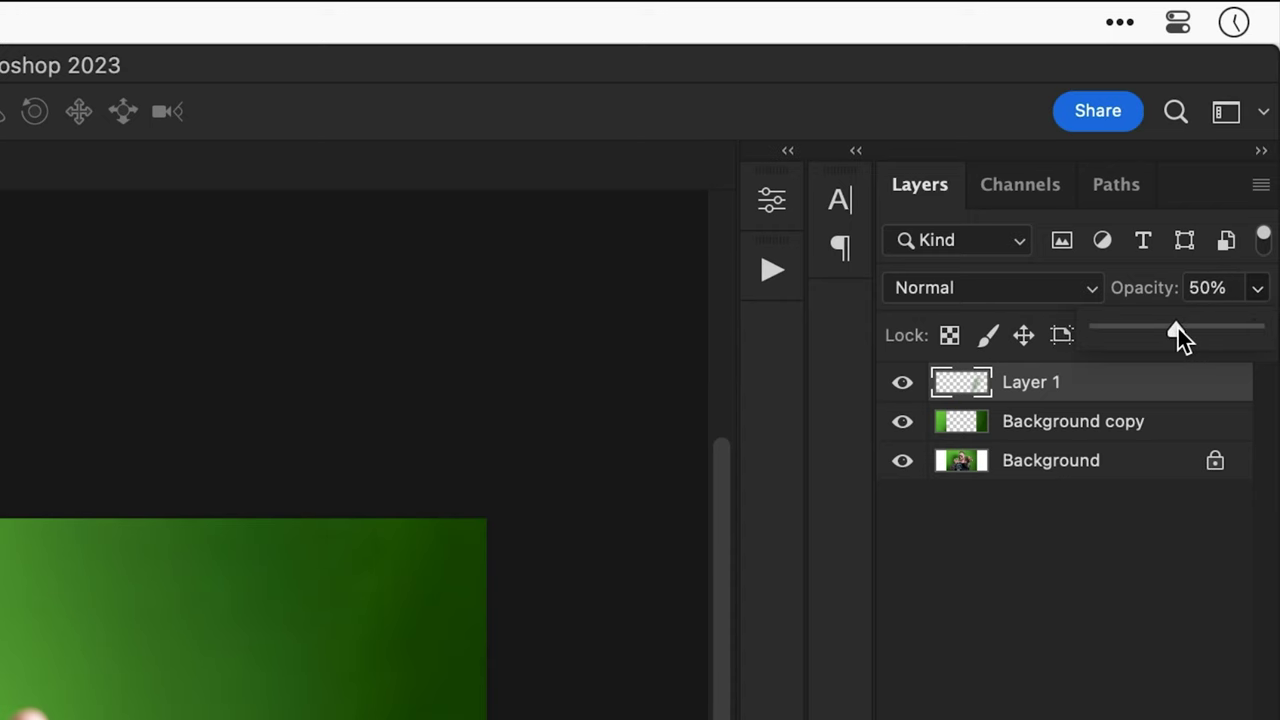
pyautogui.click(902, 382)
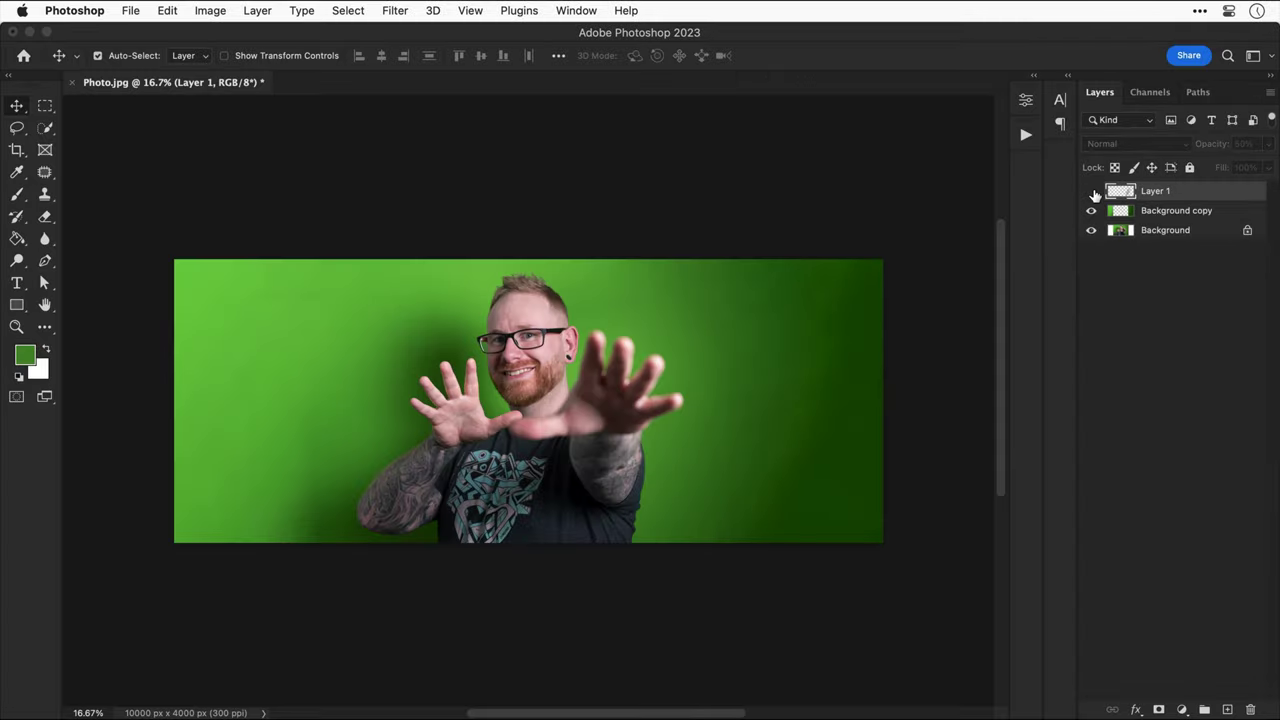
pyautogui.click(1092, 191)
# - Set the Brush to 28% flow at 3600 px with a darker green foreground colour
pyautogui.press('b')
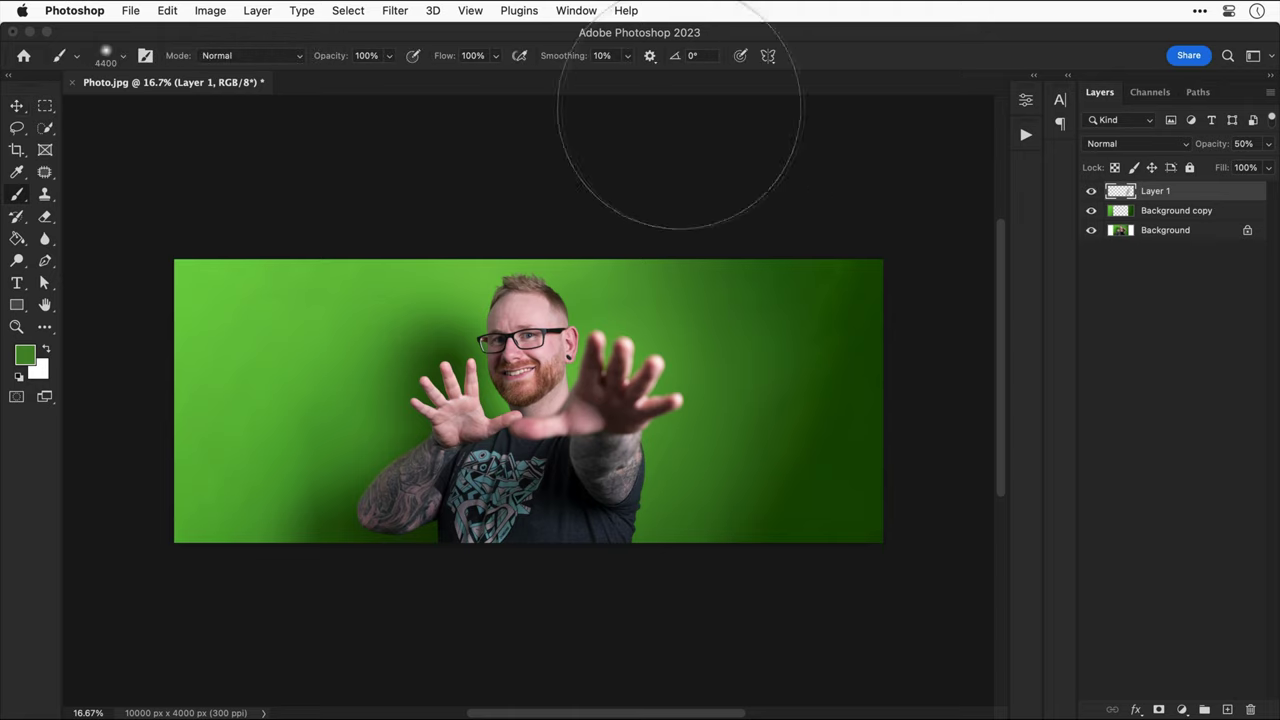
pyautogui.click(495, 57)
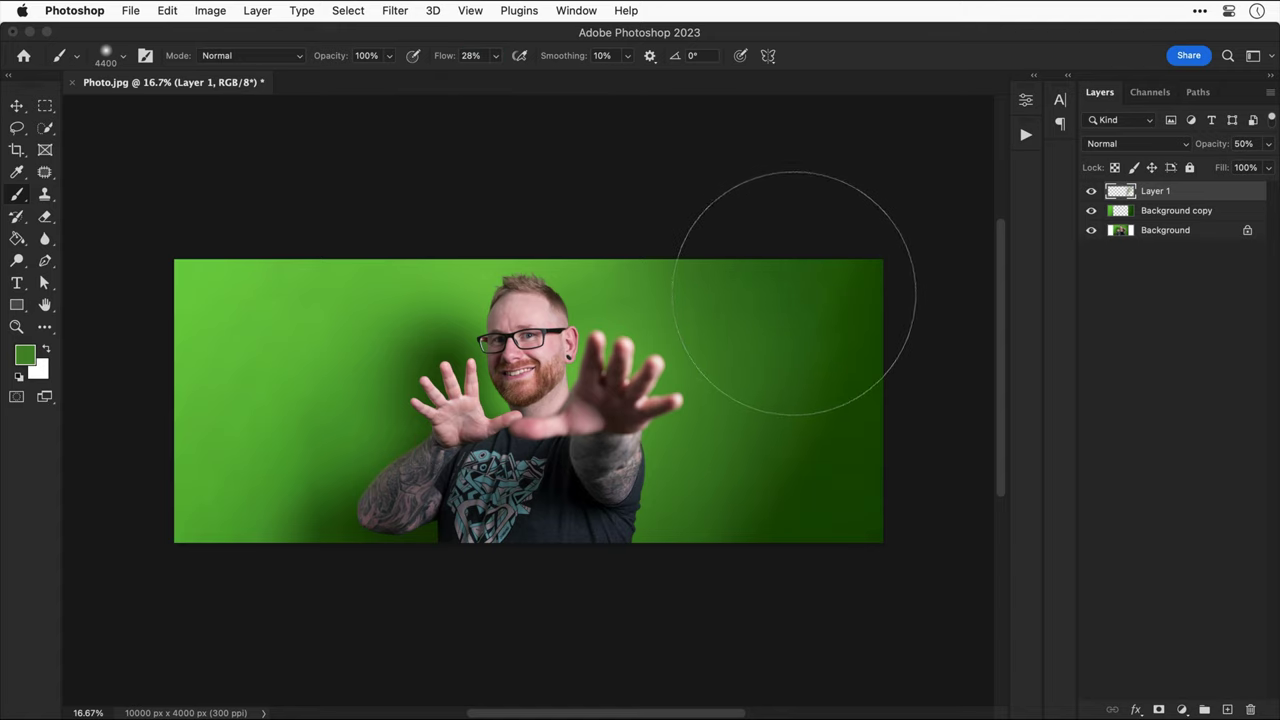
pyautogui.press('[')
pyautogui.press('[')
pyautogui.press('[')
pyautogui.press('[')
pyautogui.press('[')
pyautogui.press('[')
pyautogui.press('[')
pyautogui.press('[')
pyautogui.press('[')
pyautogui.press('[')
pyautogui.press('[')
pyautogui.press('[')
pyautogui.press('[')
pyautogui.press('[')
pyautogui.press('[')
pyautogui.press('[')
pyautogui.press('[')
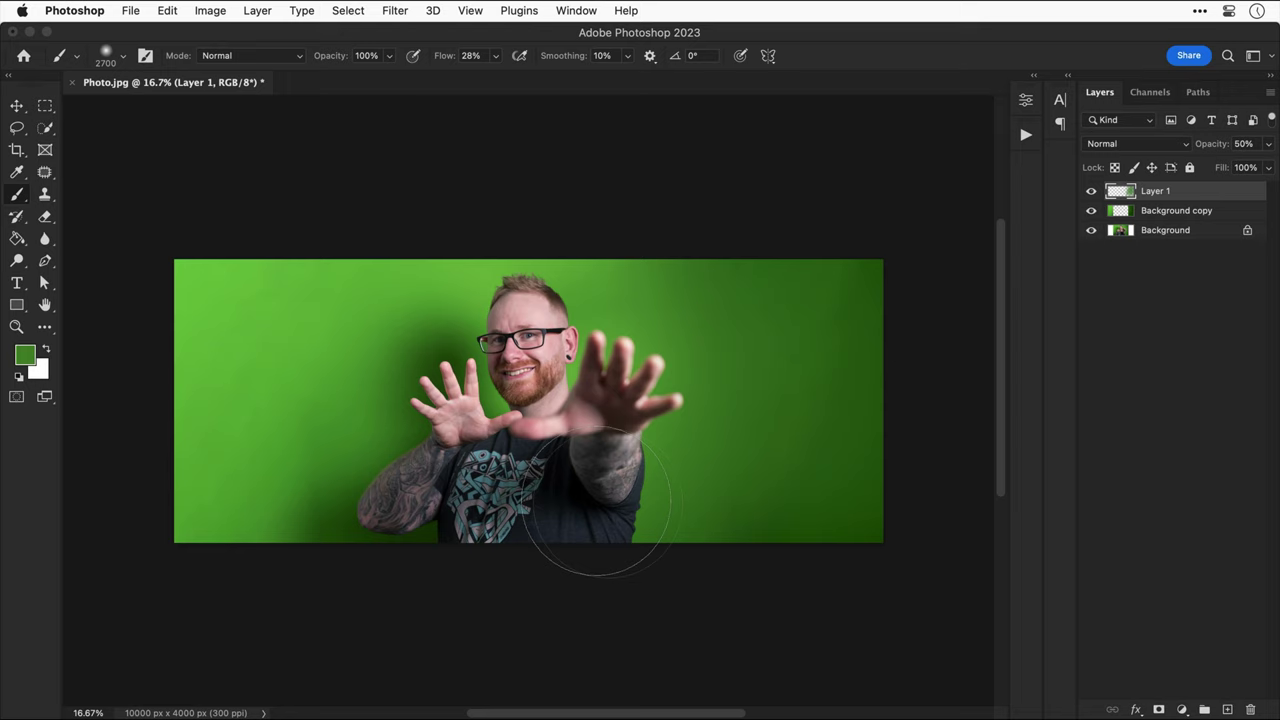
pyautogui.click(28, 358)
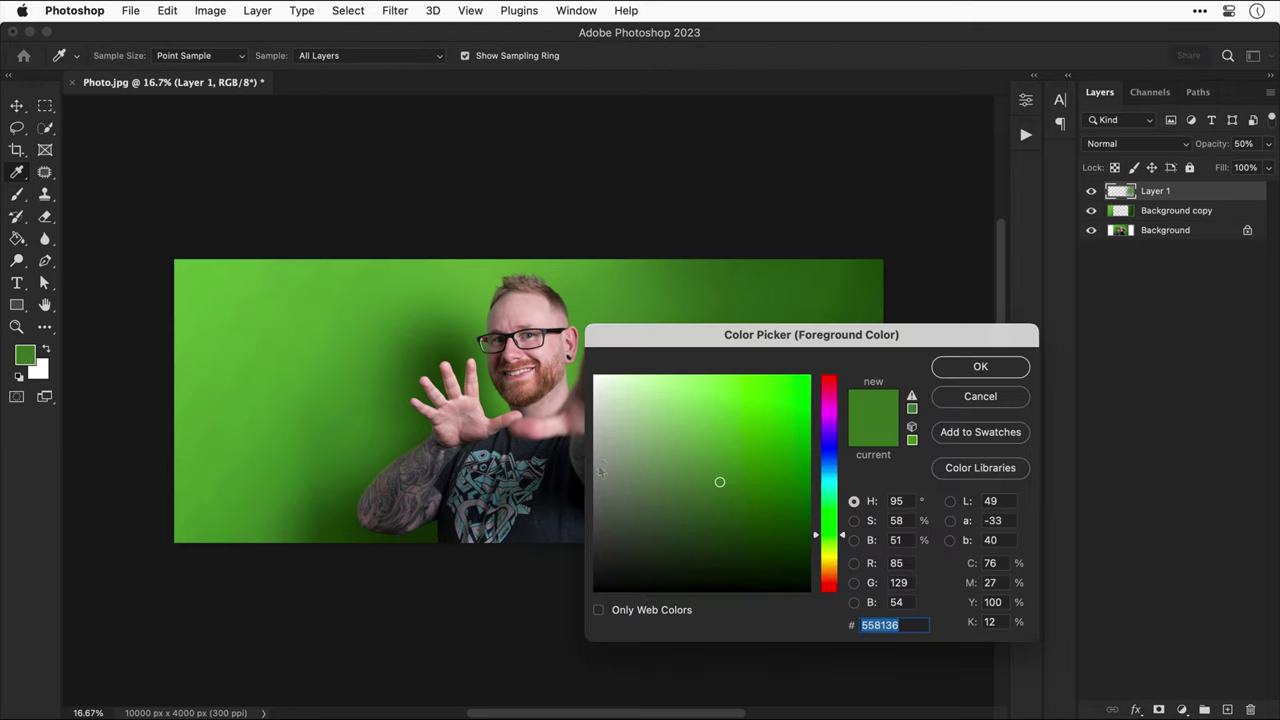
pyautogui.click(734, 500)
pyautogui.click(744, 503)
pyautogui.press('Return')
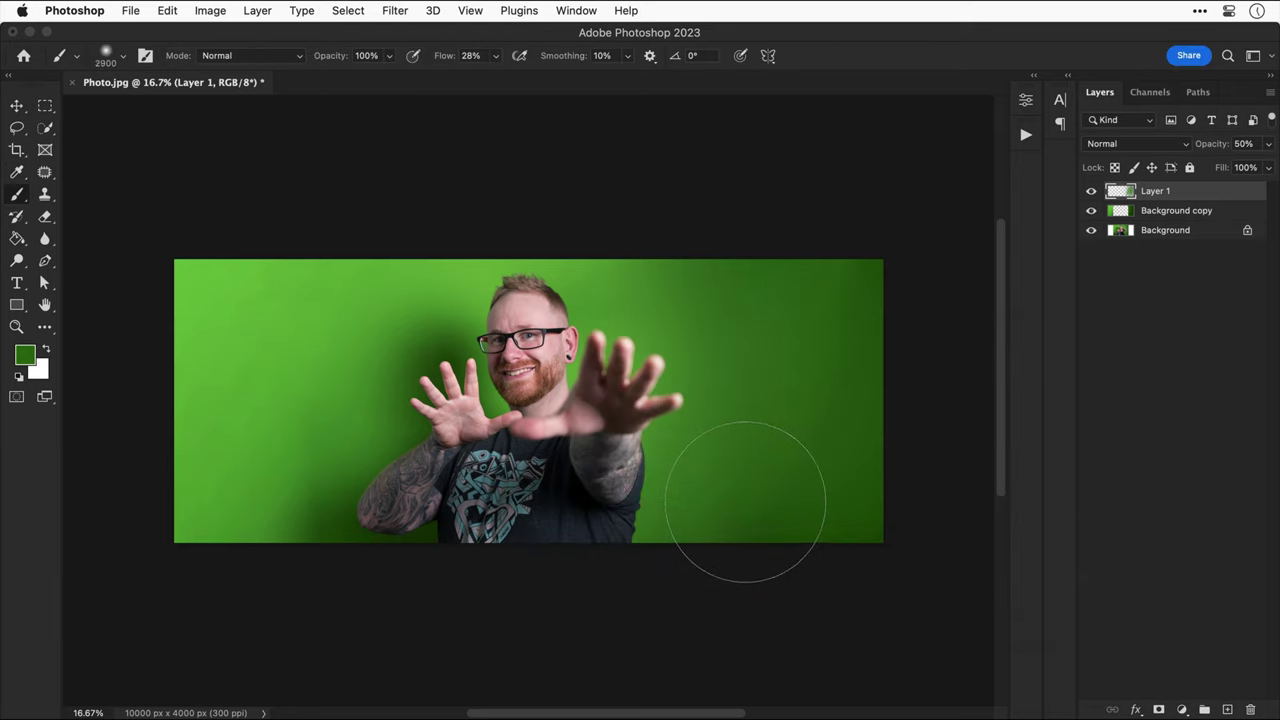
# - Paint with a 4400 px brush, then toggle Layer 1 to compare the result
pyautogui.press(']')
pyautogui.press(']')
pyautogui.press(']')
pyautogui.press(']')
pyautogui.press(']')
pyautogui.press(']')
pyautogui.press(']')
pyautogui.press(']')
pyautogui.press(']')
pyautogui.press(']')
pyautogui.press(']')
pyautogui.press(']')
pyautogui.press(']')
pyautogui.press(']')
pyautogui.press(']')
pyautogui.press(']')
pyautogui.press(']')
pyautogui.press(']')
pyautogui.press(']')
pyautogui.press(']')
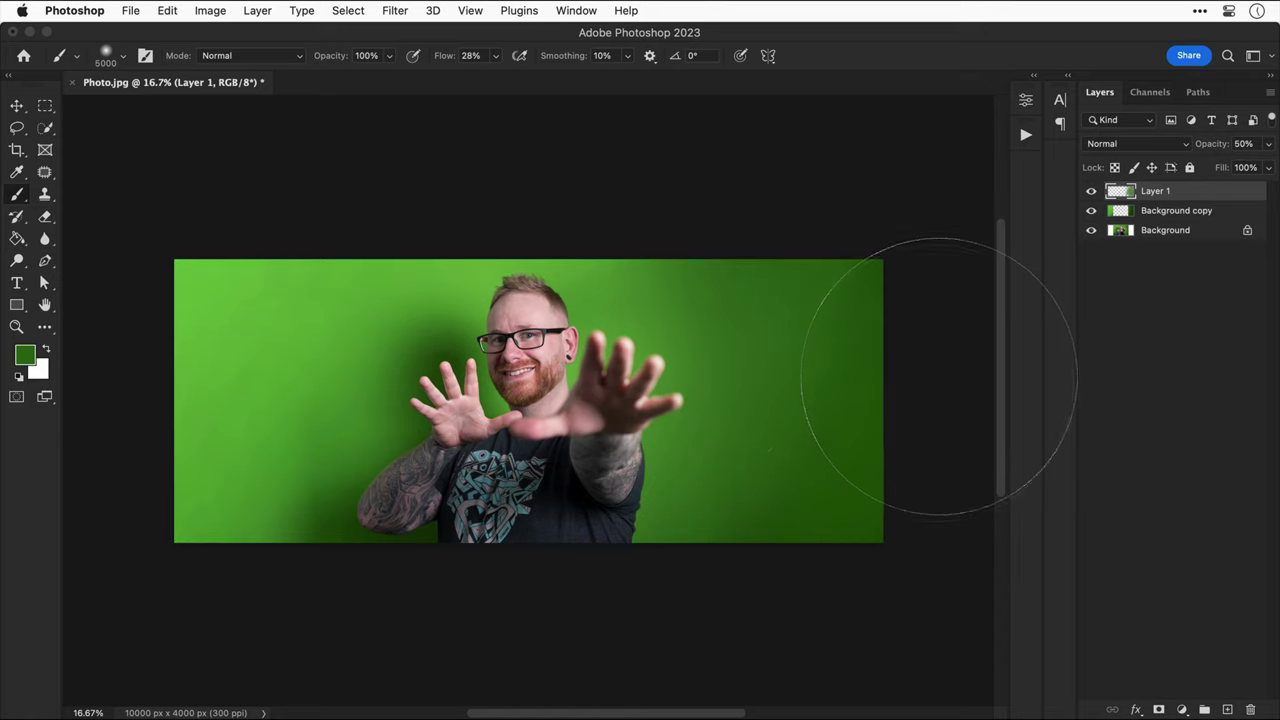
pyautogui.press('[')
pyautogui.press('[')
pyautogui.press('[')
pyautogui.press('[')
pyautogui.press('[')
pyautogui.press('[')
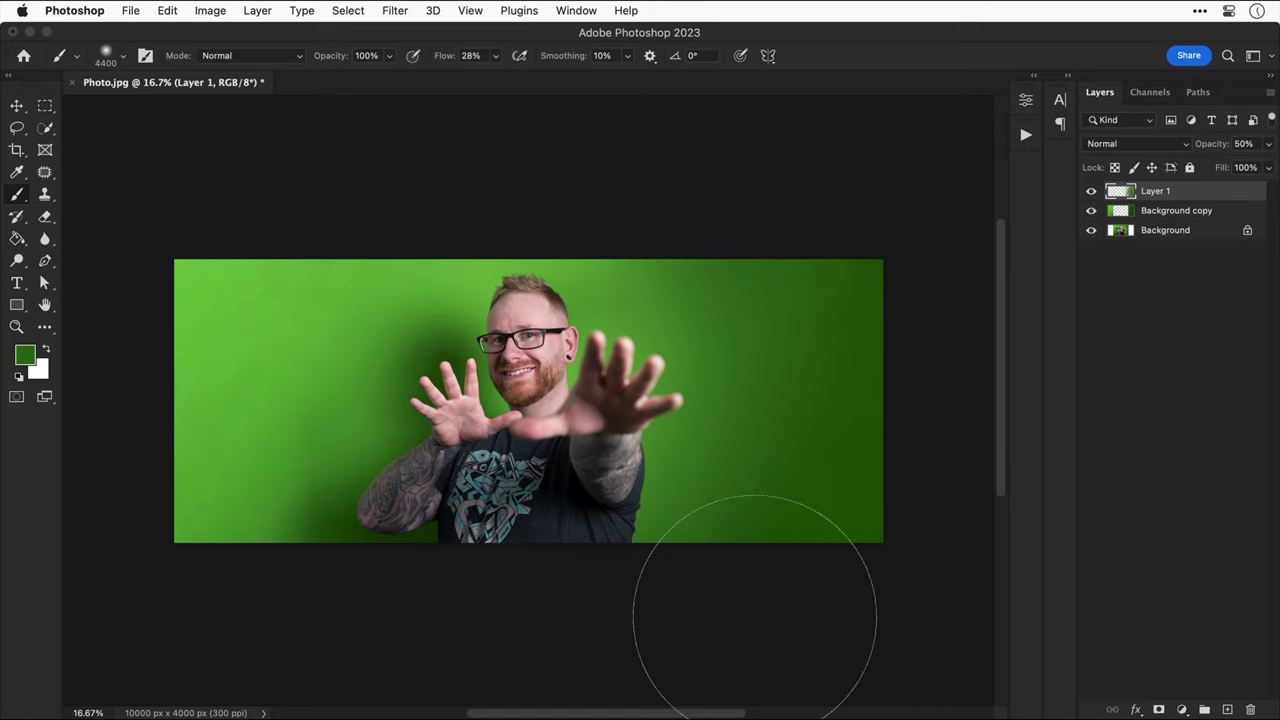
pyautogui.press('v')
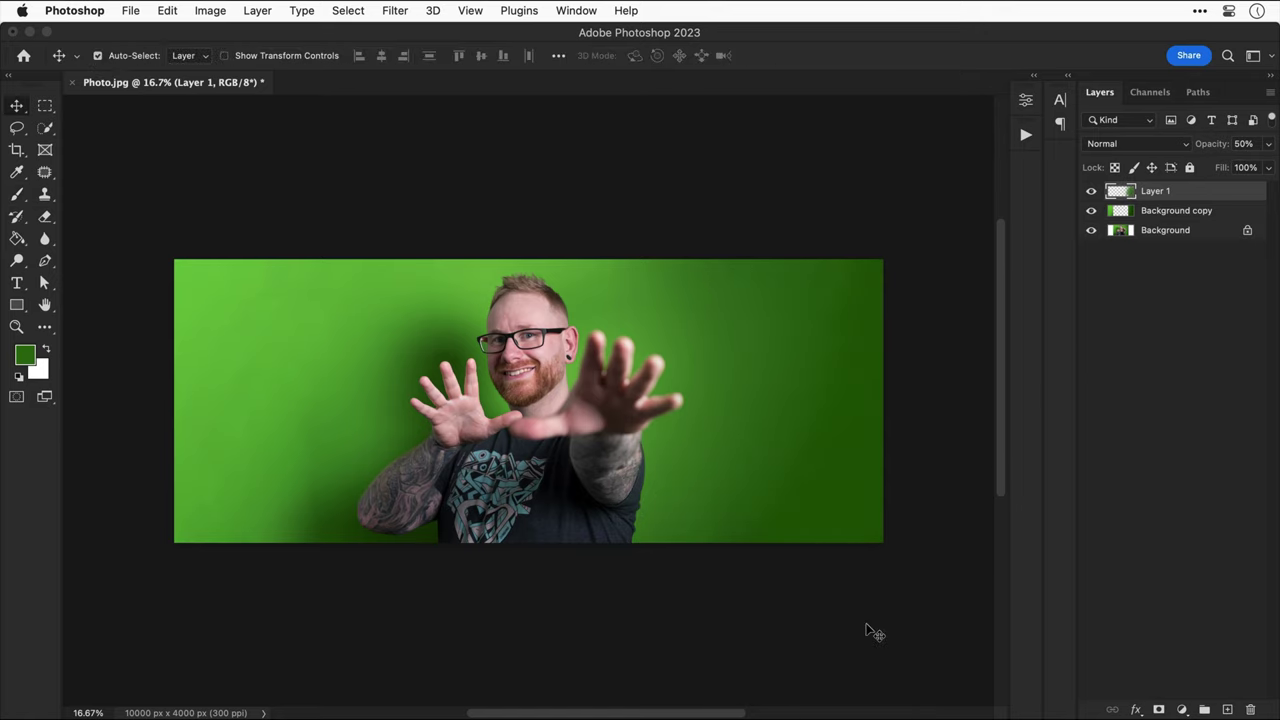
pyautogui.click(1090, 191)
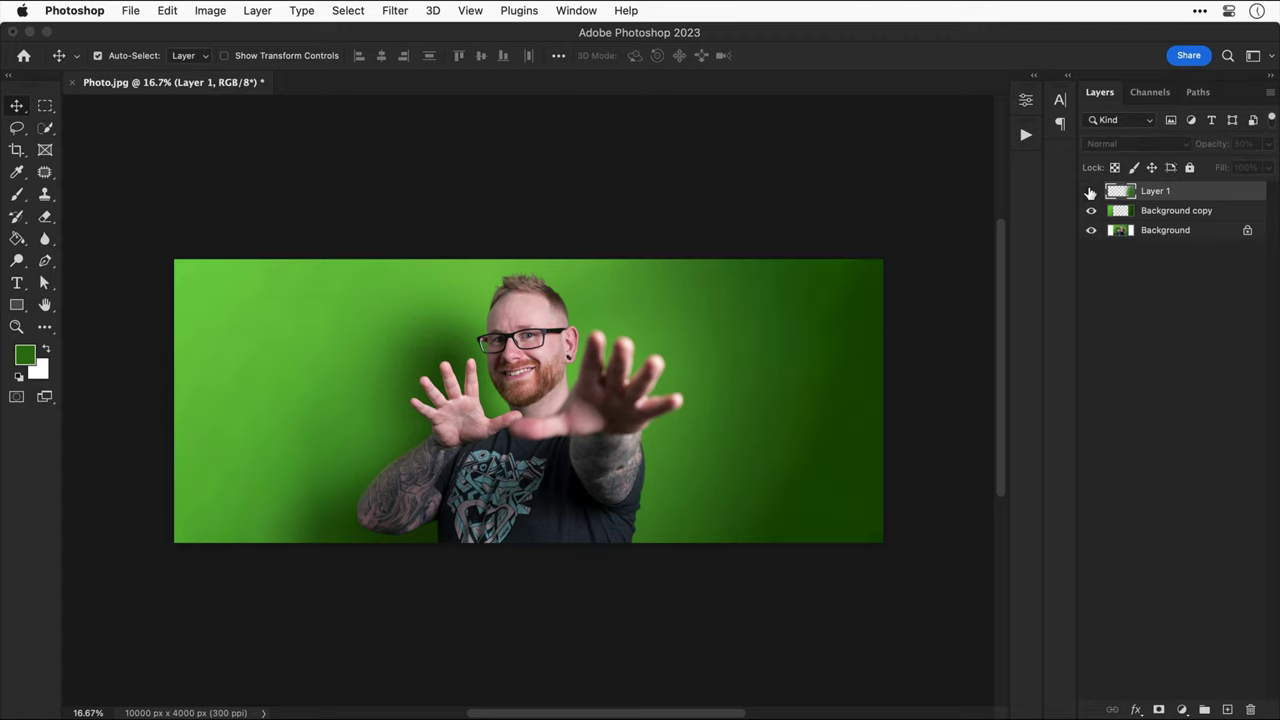
pyautogui.click(1090, 191)
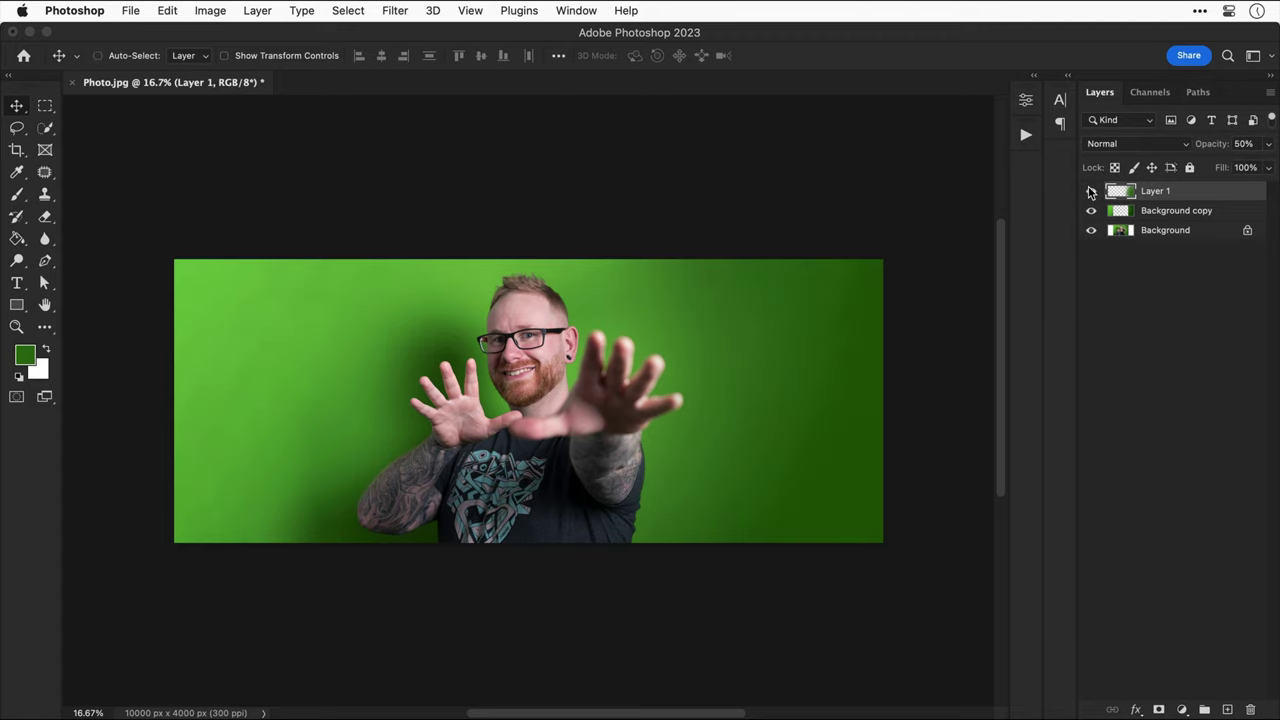
# - Rename the Background copy layer to Extension
pyautogui.press('super+equal')
pyautogui.doubleClick(1136, 209)
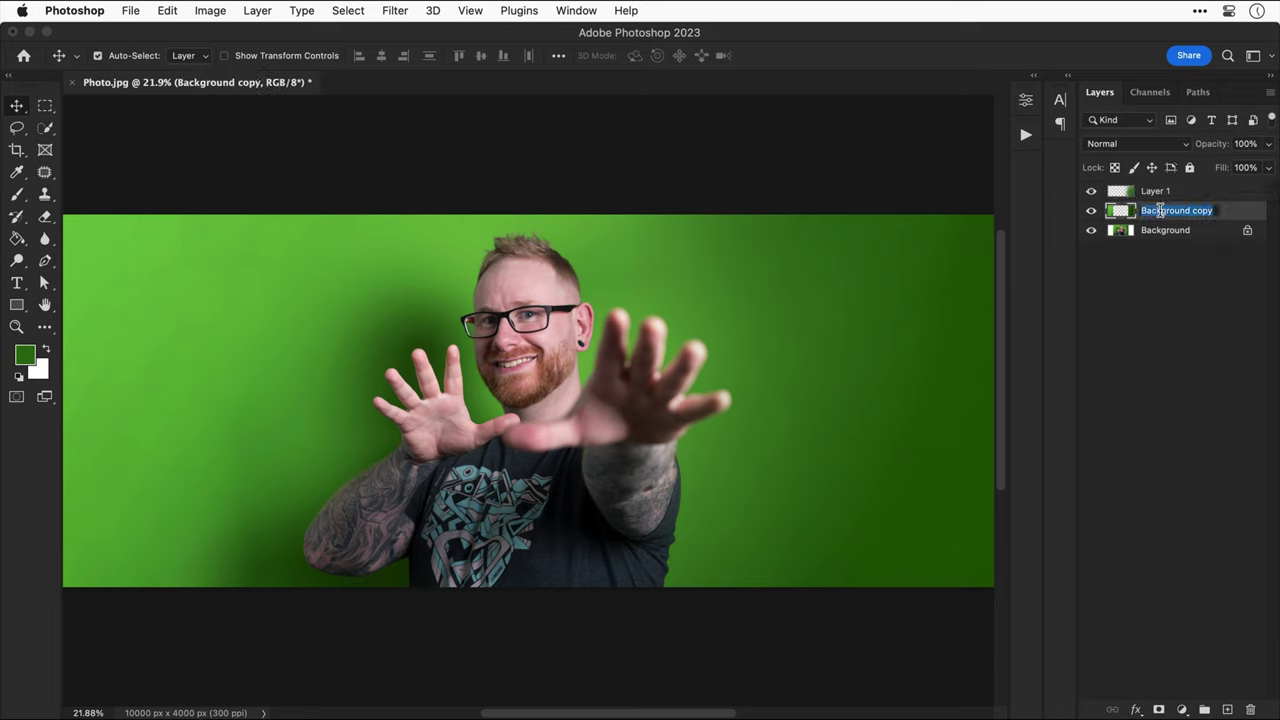
pyautogui.write('Extension')
pyautogui.press('Return')
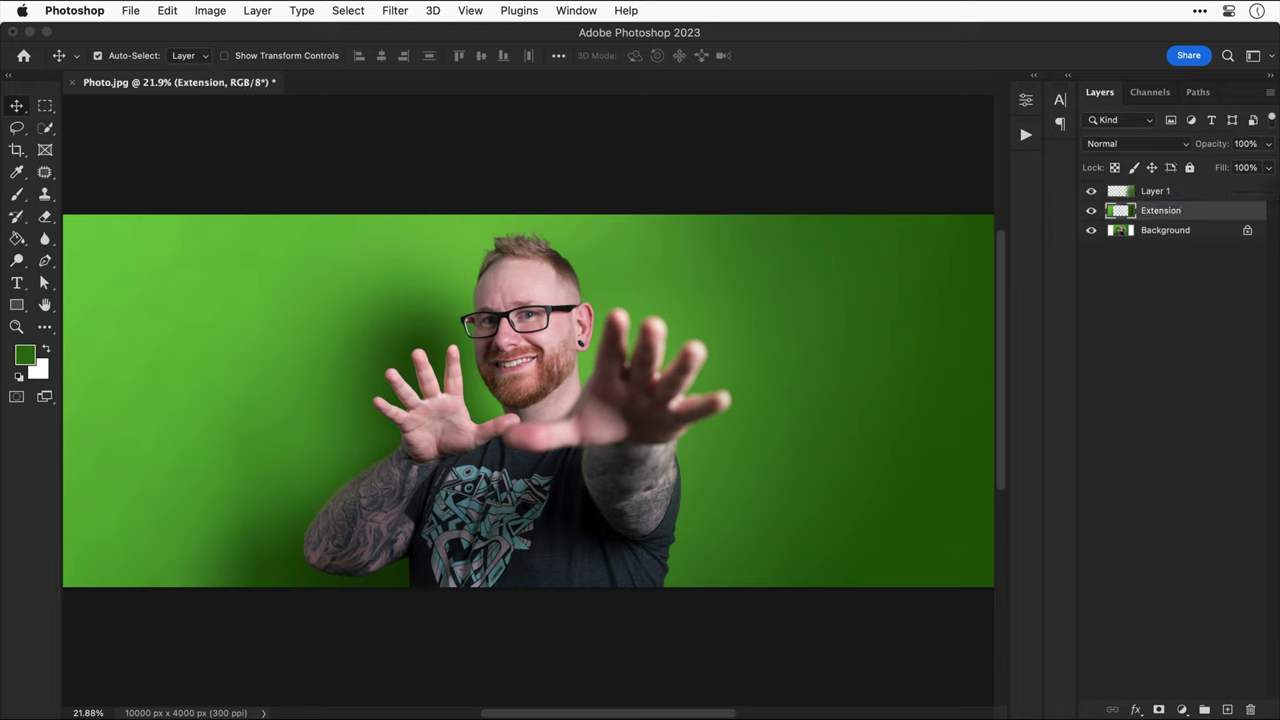
# - Rename Layer 1 to Dodgy Brush Work, then toggle Extension to compare the original edges
pyautogui.click(1156, 196)
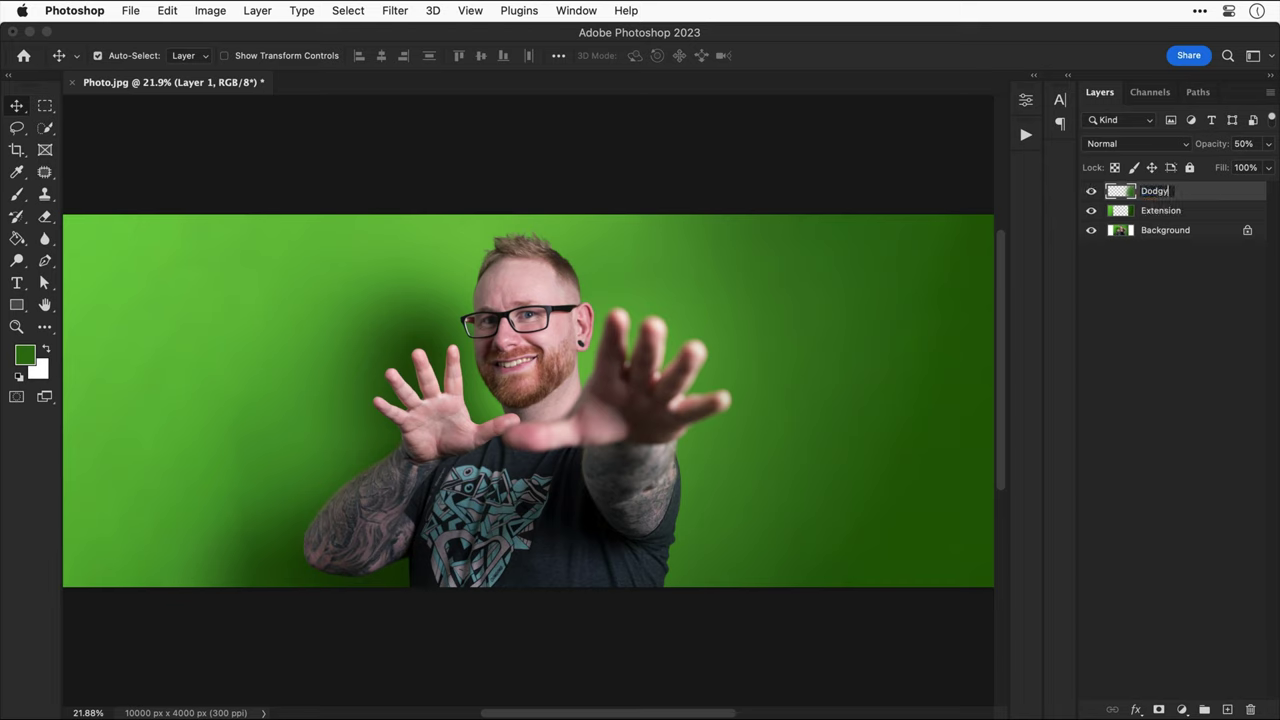
pyautogui.write('Dodgy Brush Work')
pyautogui.press('Return')
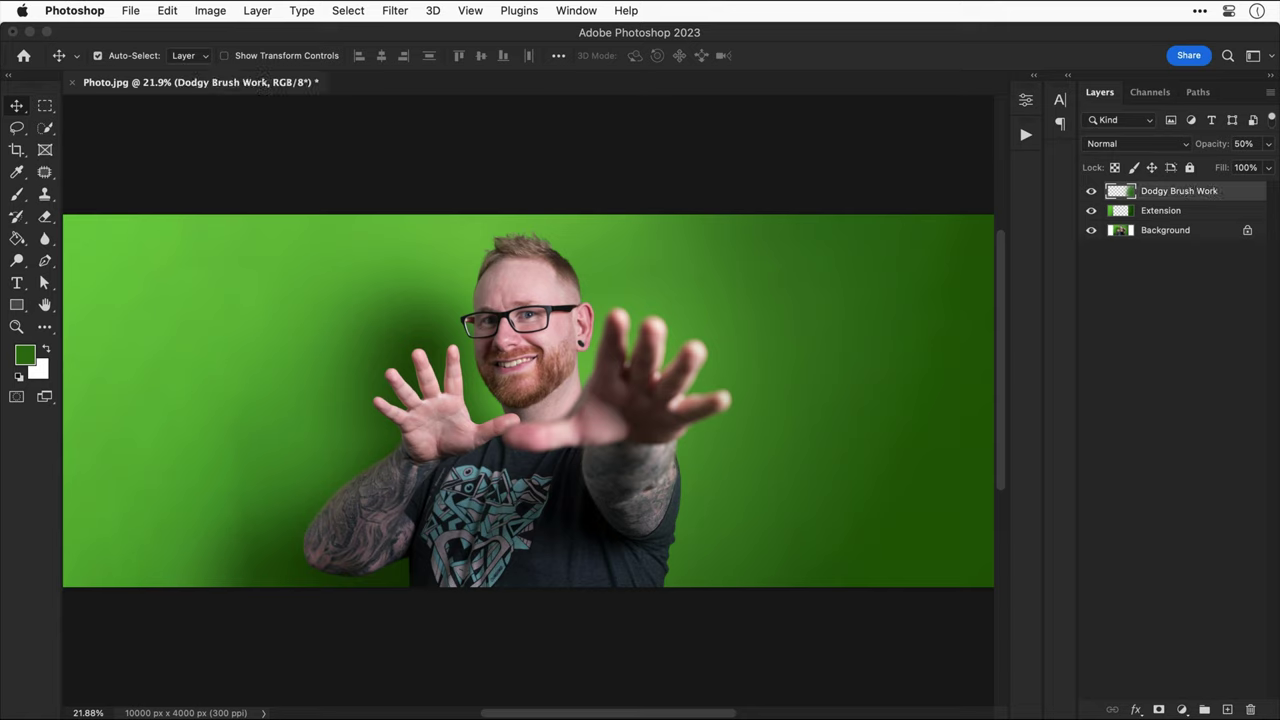
pyautogui.click(1093, 211)
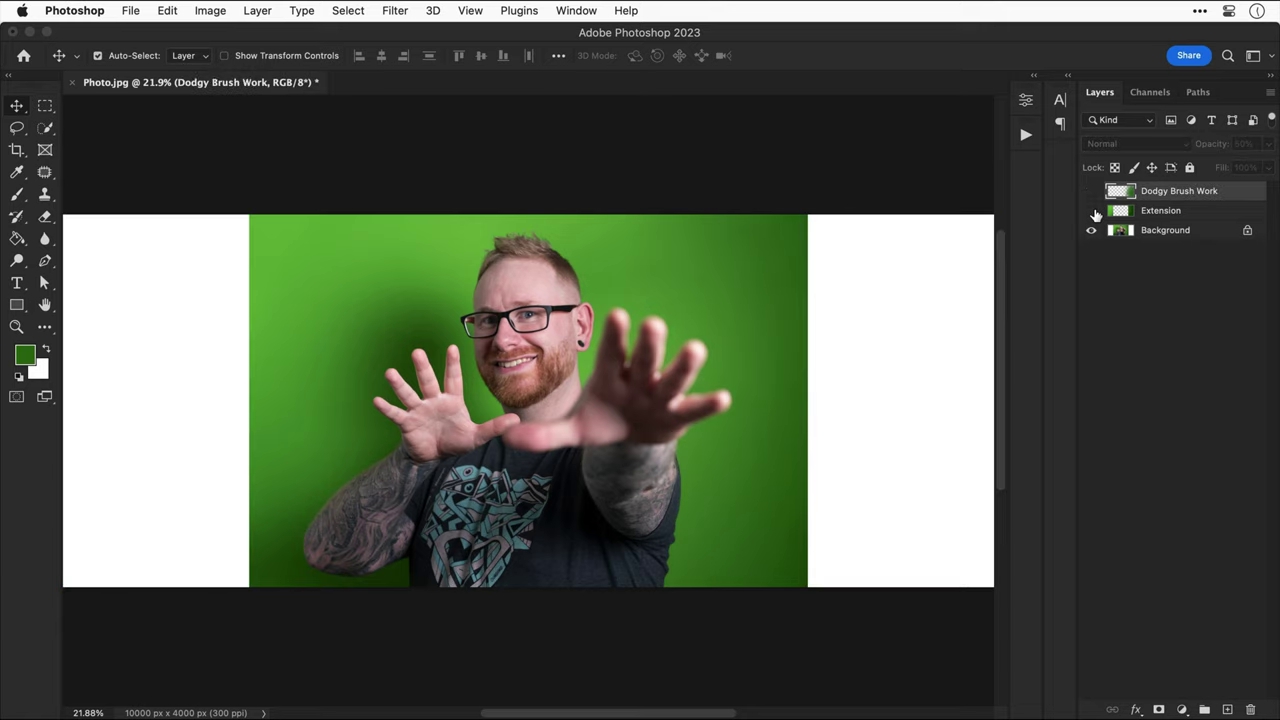
pyautogui.click(1093, 193)
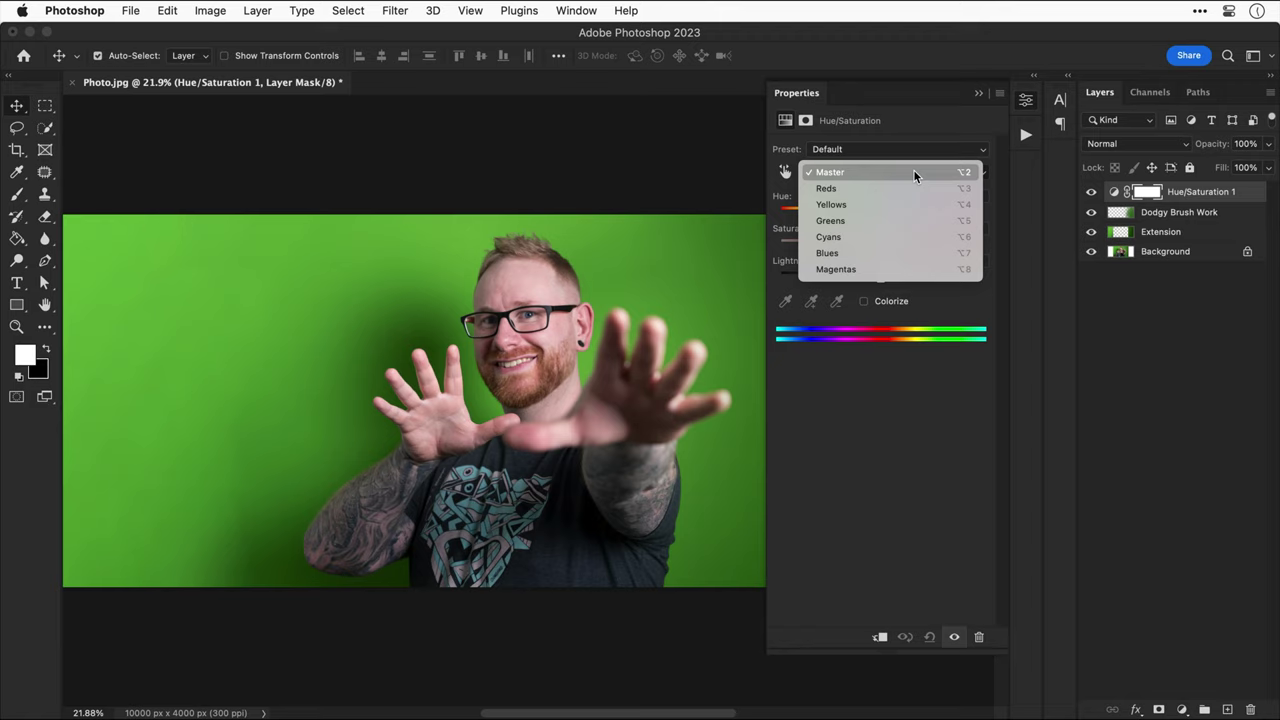
pyautogui.click(914, 172)
# - Target the Greens by sampling the backdrop and shift their hue to -120
pyautogui.click(786, 172)
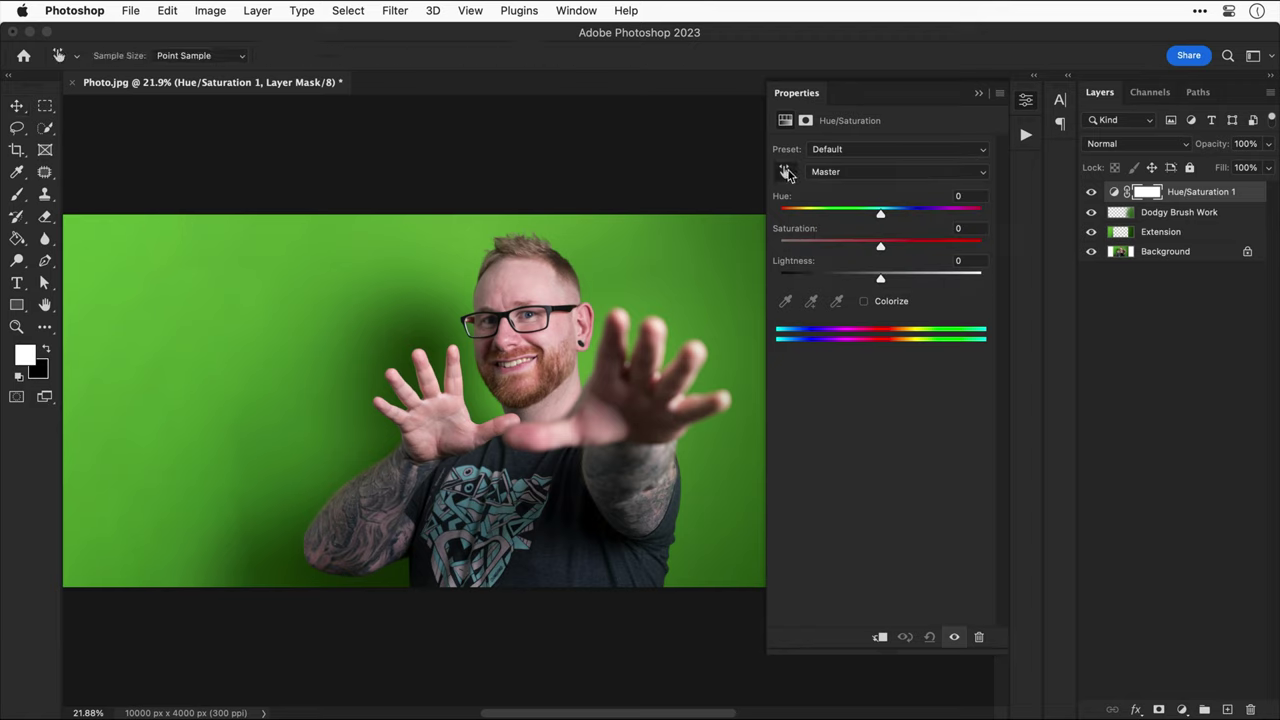
pyautogui.click(311, 259)
pyautogui.moveTo(882, 218); pyautogui.dragTo(807, 218)
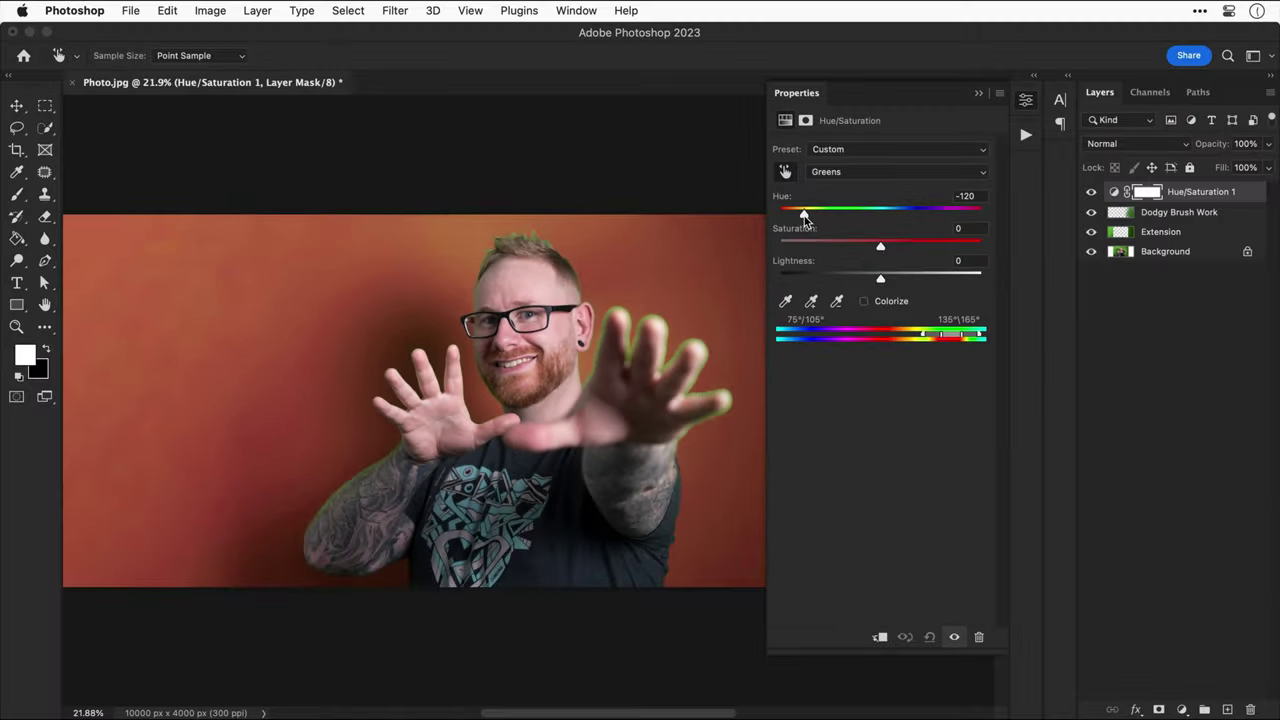
# - Tune the Greens range to 90°–116° with hue -77 and saturation +13
pyautogui.press('super+plus')
pyautogui.press('super+plus')
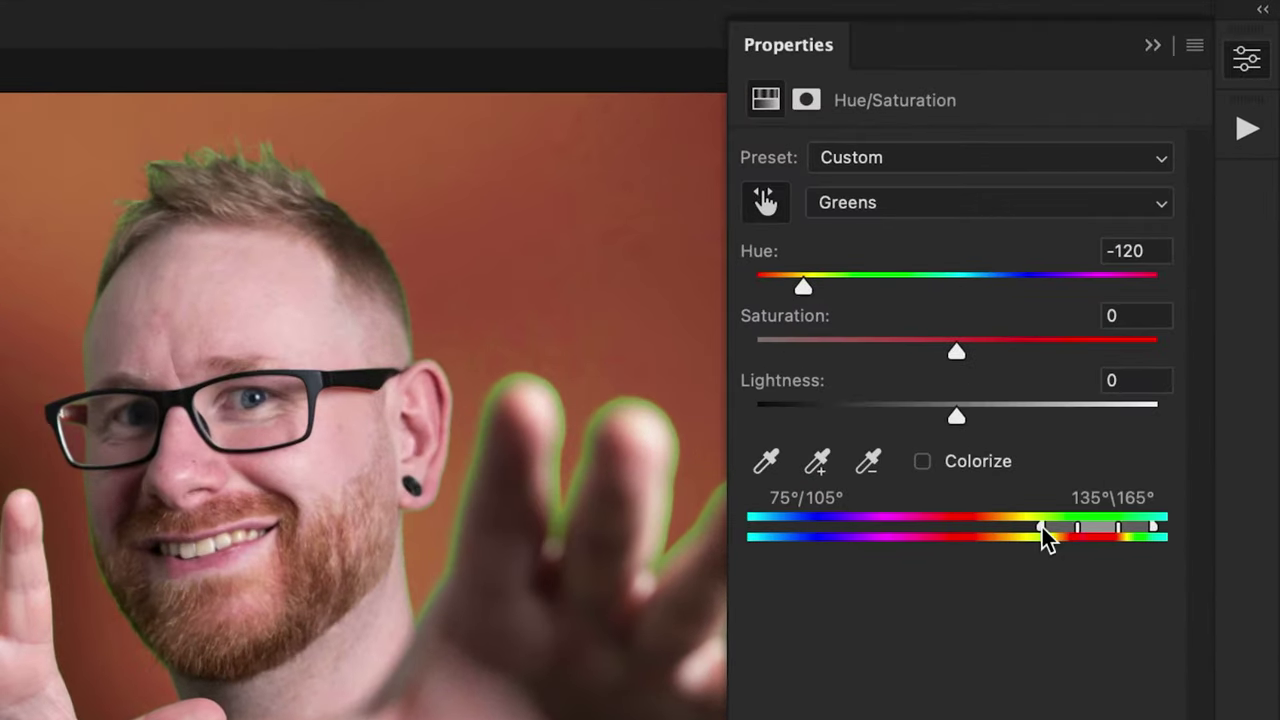
pyautogui.moveTo(1042, 527); pyautogui.dragTo(980, 522)
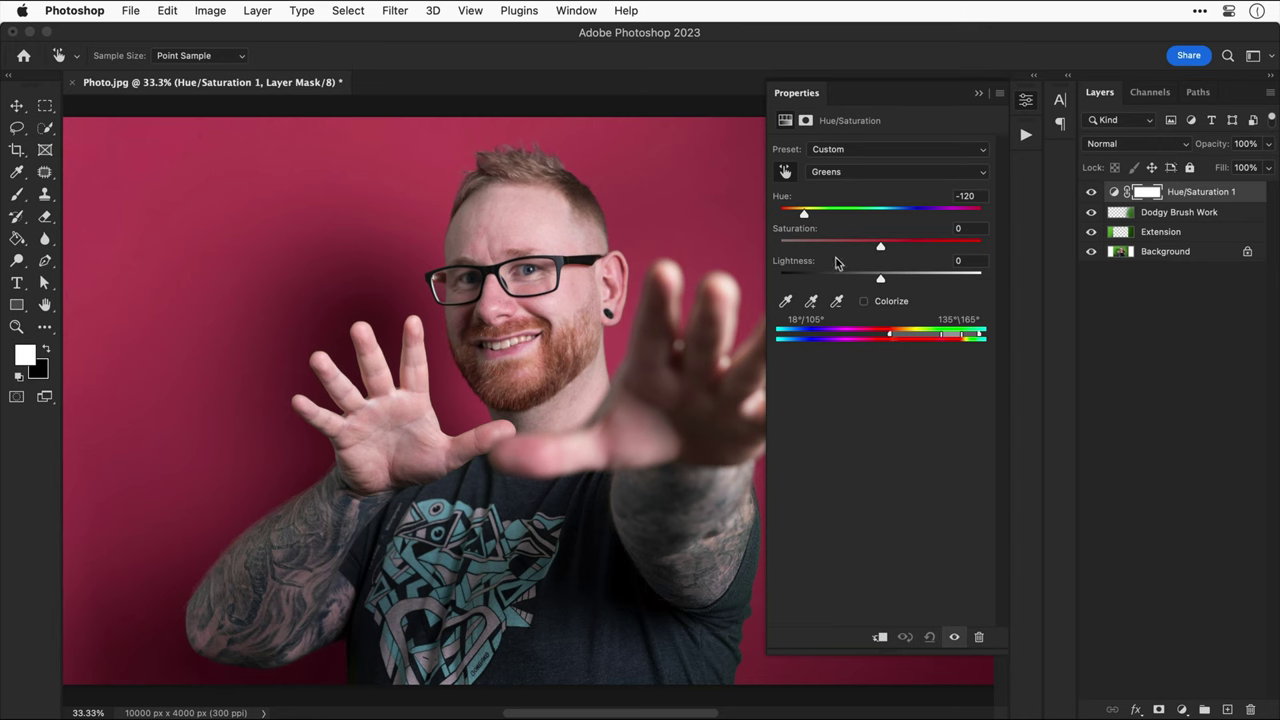
pyautogui.moveTo(806, 218); pyautogui.dragTo(896, 245)
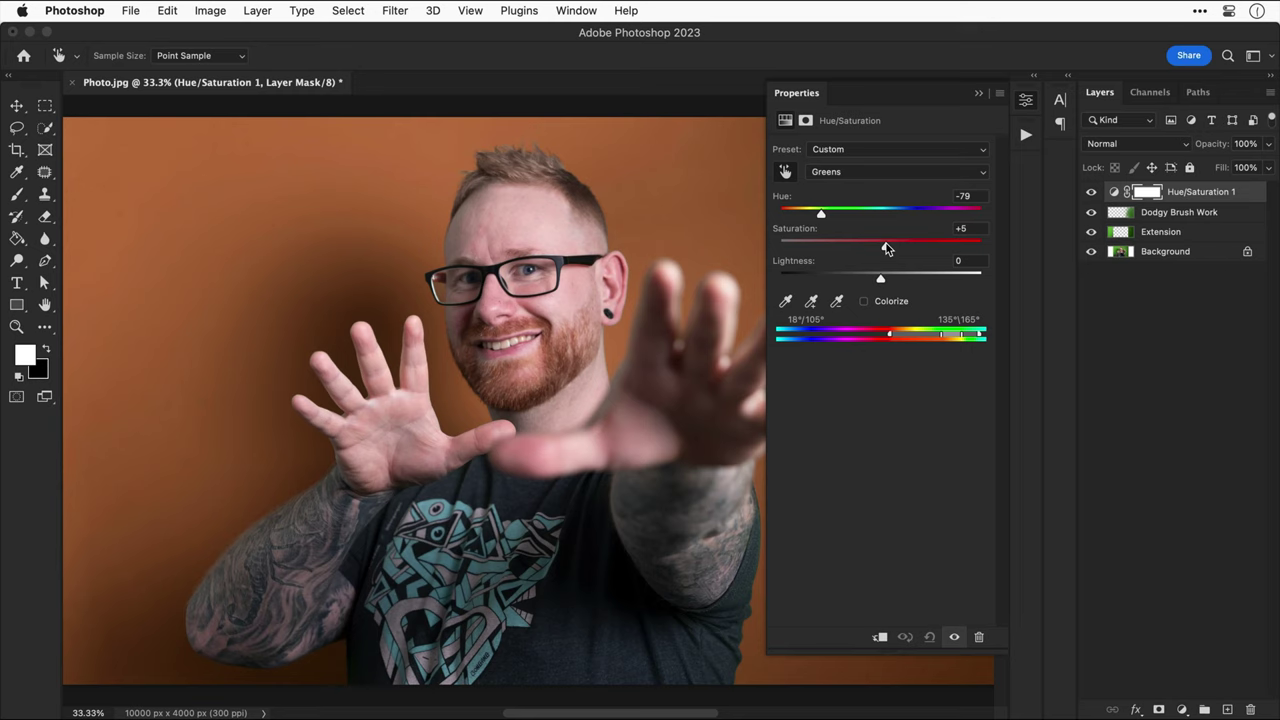
pyautogui.moveTo(823, 217)
pyautogui.mouseDown()
pyautogui.moveTo(957, 218)
pyautogui.moveTo(823, 217)
pyautogui.mouseUp()
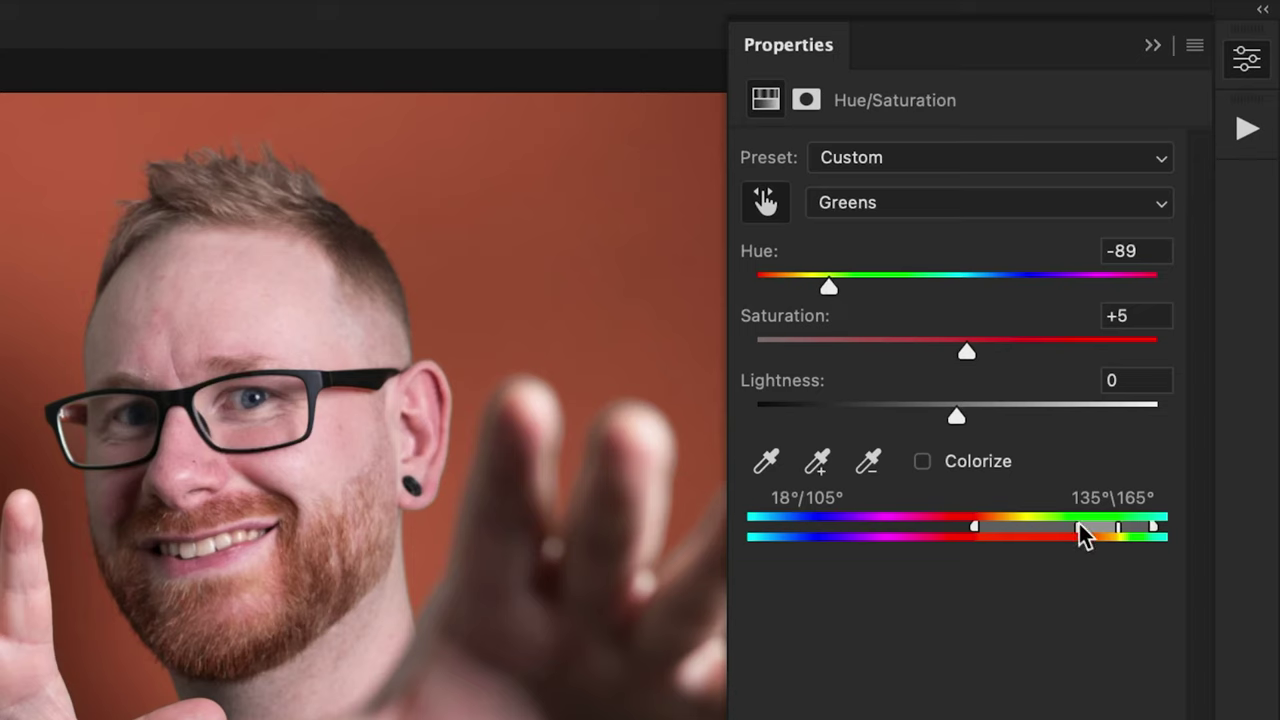
pyautogui.moveTo(1078, 523); pyautogui.dragTo(1160, 535)
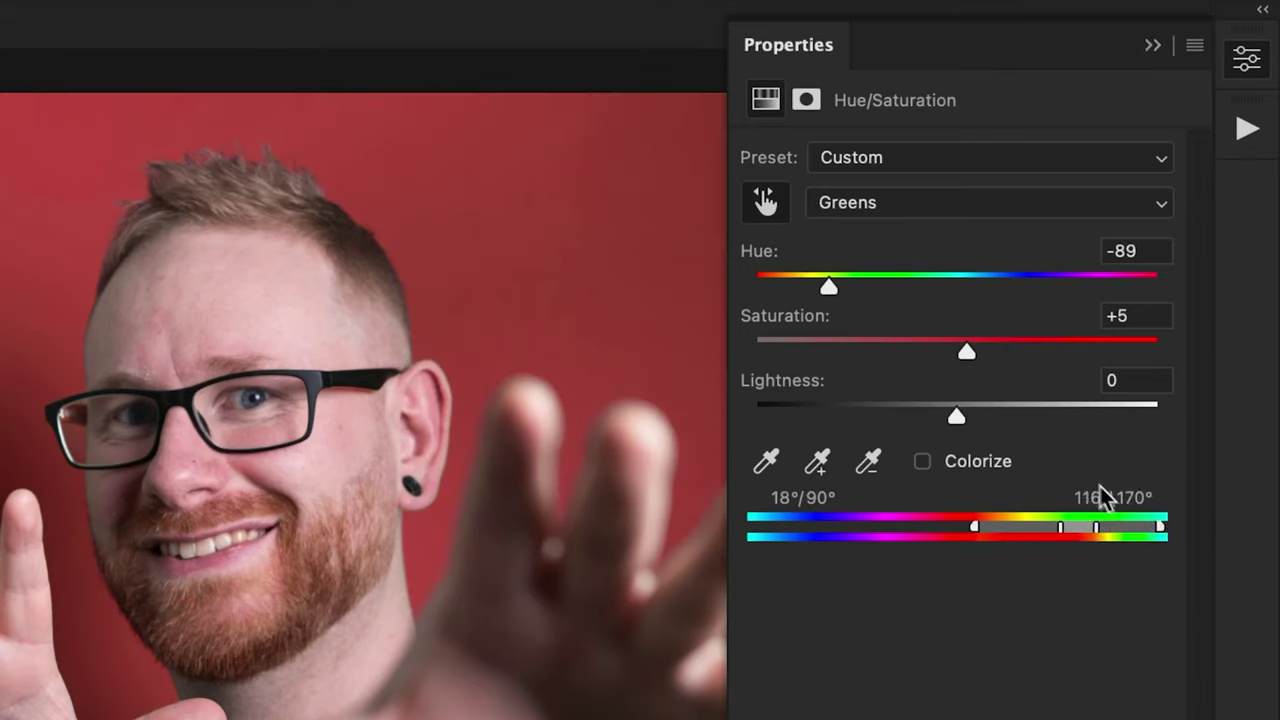
pyautogui.moveTo(832, 286); pyautogui.dragTo(839, 283)
pyautogui.moveTo(966, 350); pyautogui.dragTo(982, 345)
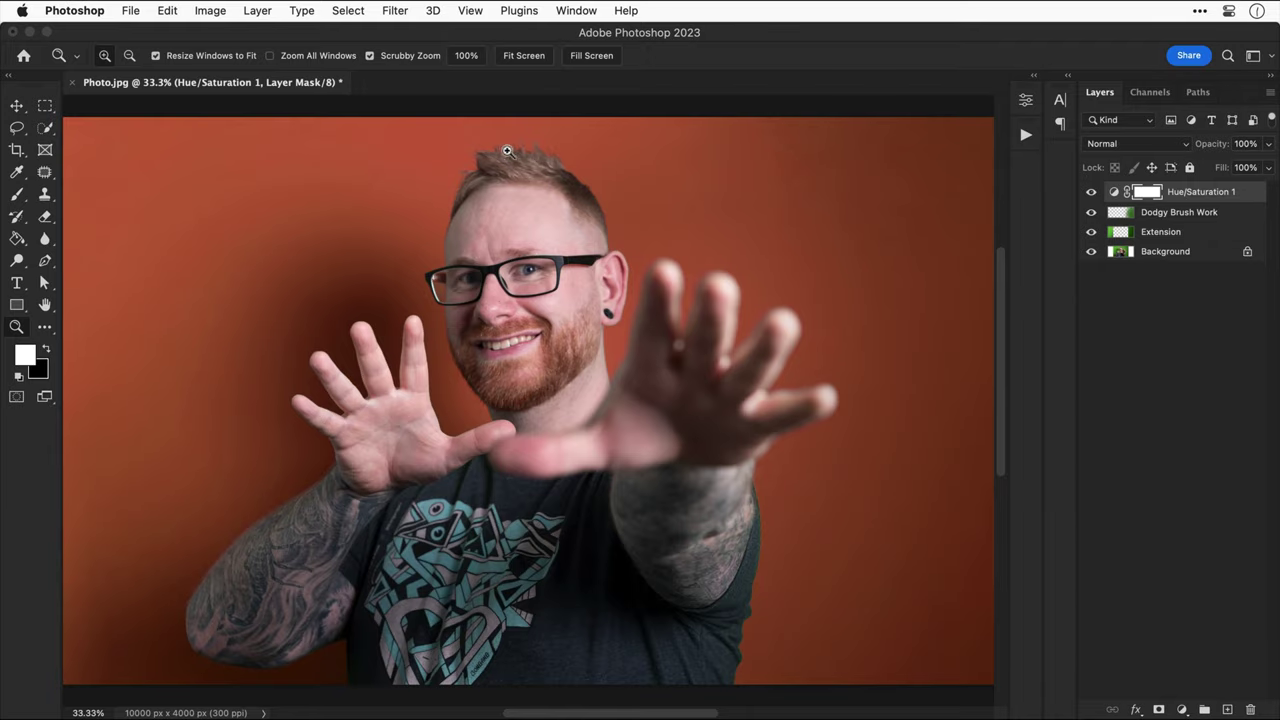
pyautogui.moveTo(509, 149); pyautogui.dragTo(604, 187)
pyautogui.press('super+0')
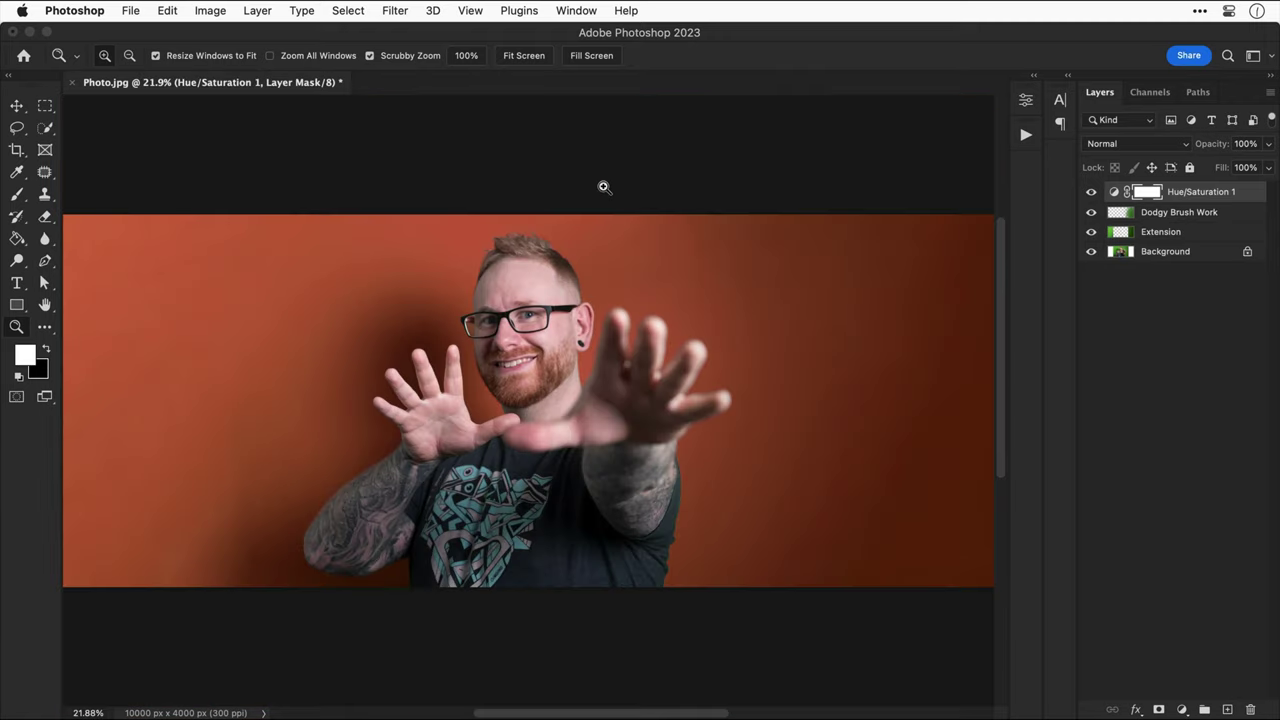
pyautogui.moveTo(341, 518); pyautogui.dragTo(455, 537)
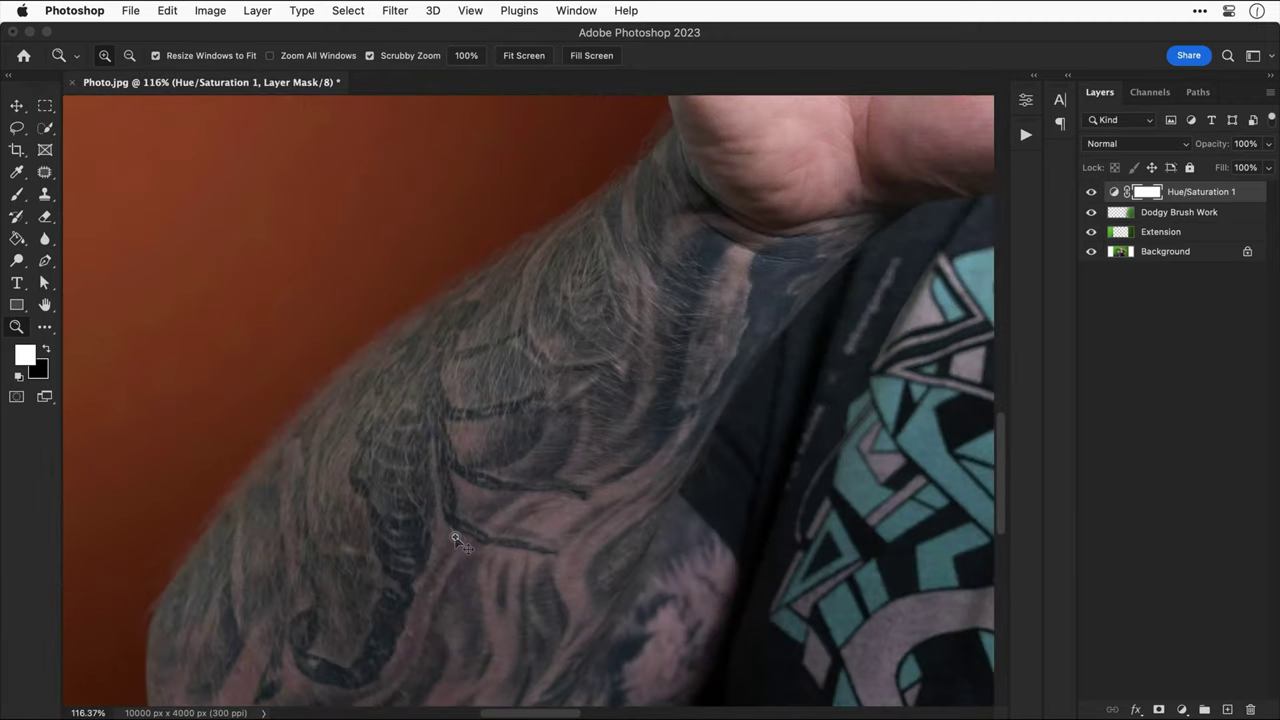
pyautogui.press('super+0')
pyautogui.moveTo(648, 340); pyautogui.dragTo(752, 388)
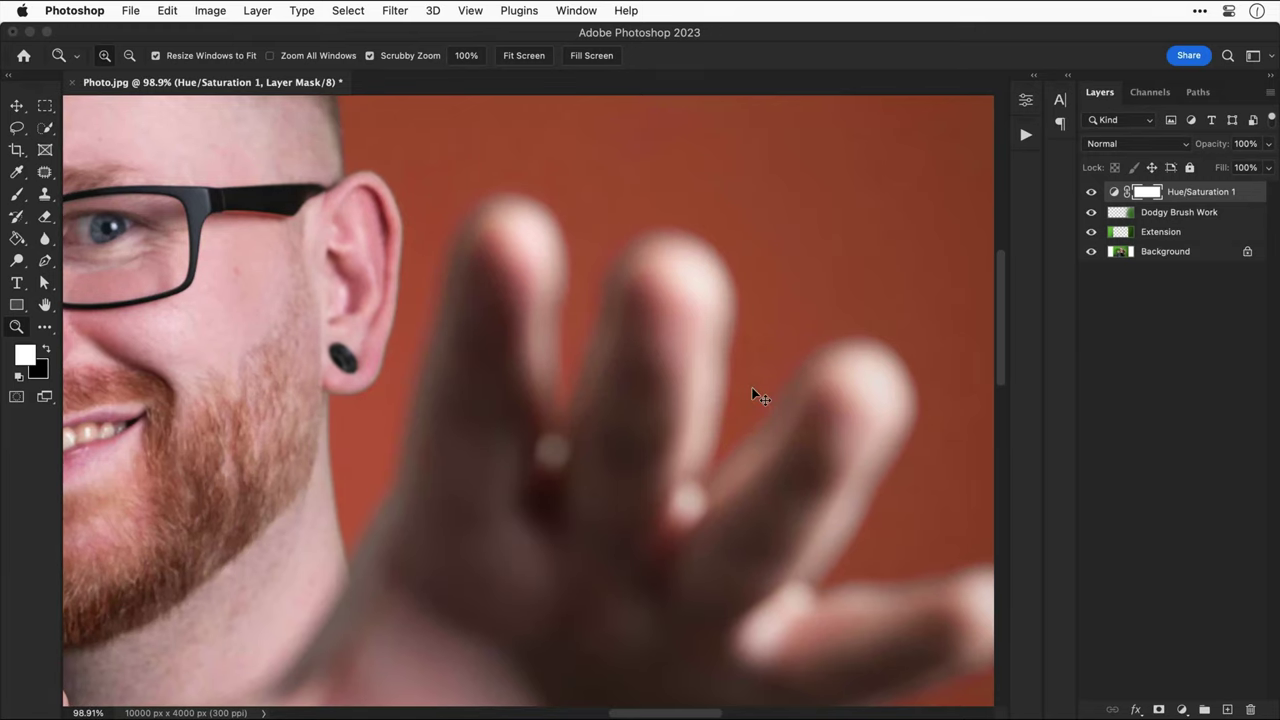
pyautogui.press('super+0')
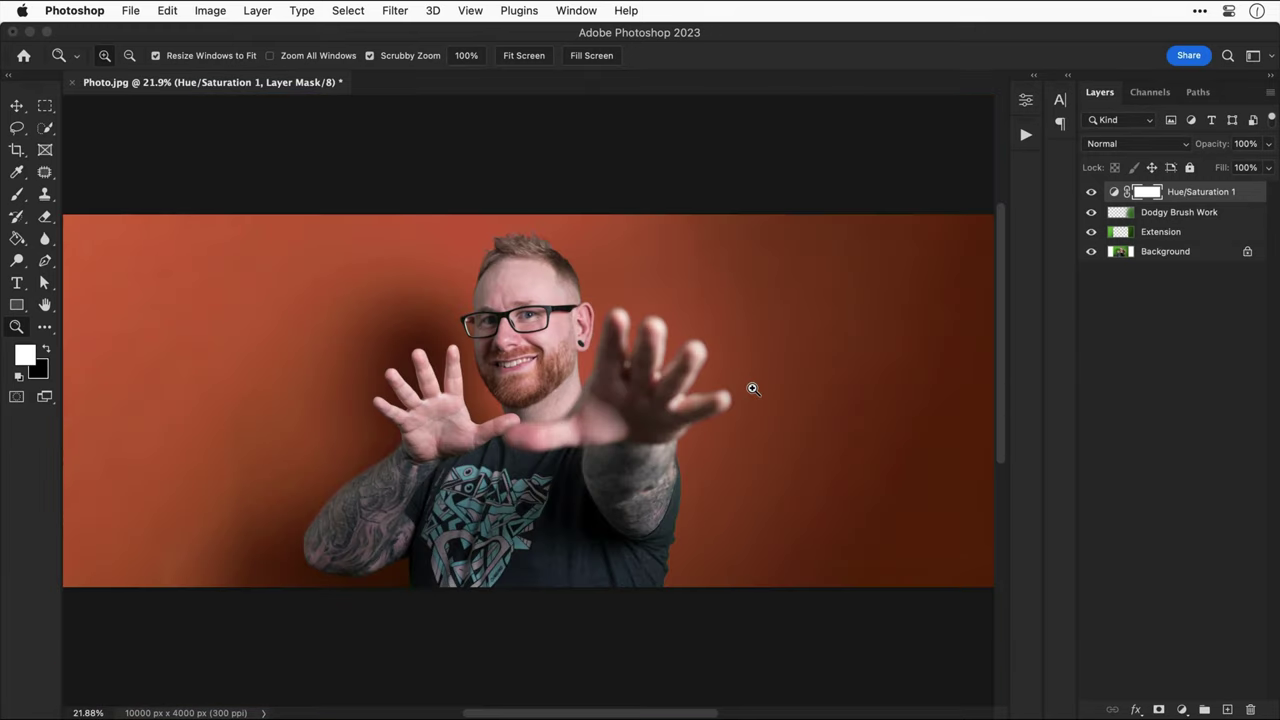
# - Add a Selective Color adjustment layer and adjust the cyan in the Reds
pyautogui.press('v')
pyautogui.click(1182, 709)
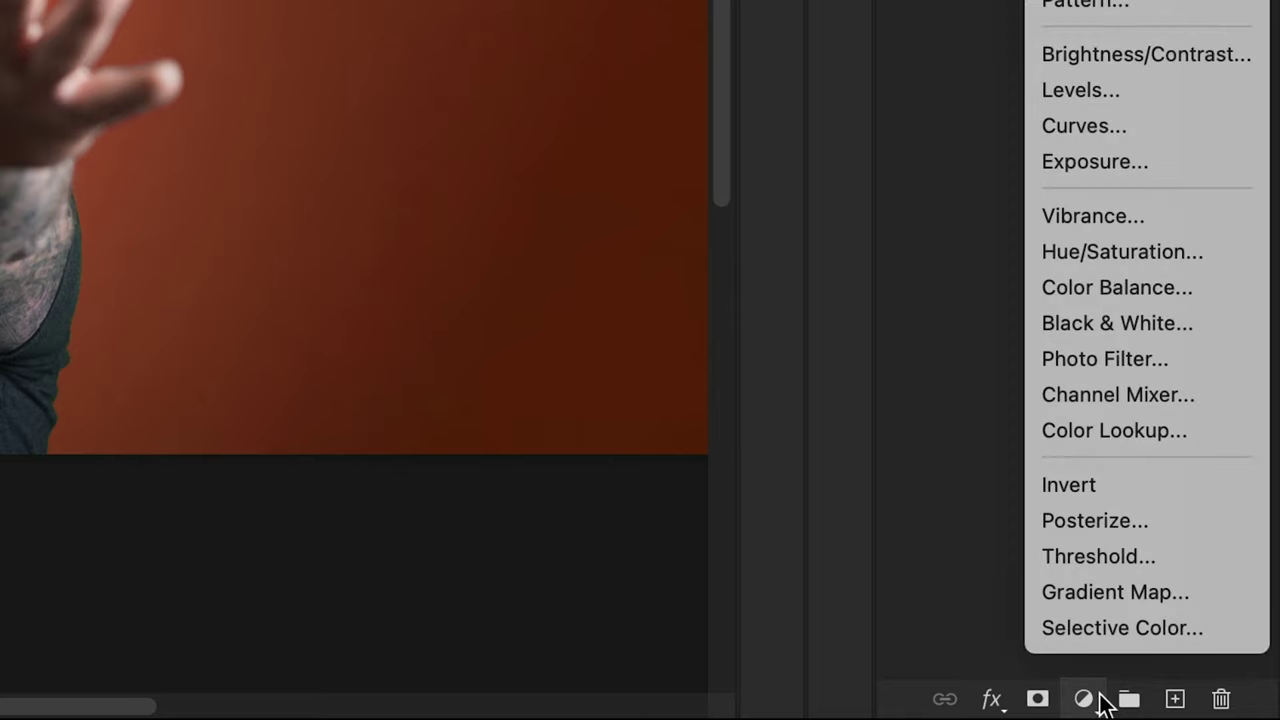
pyautogui.click(1101, 630)
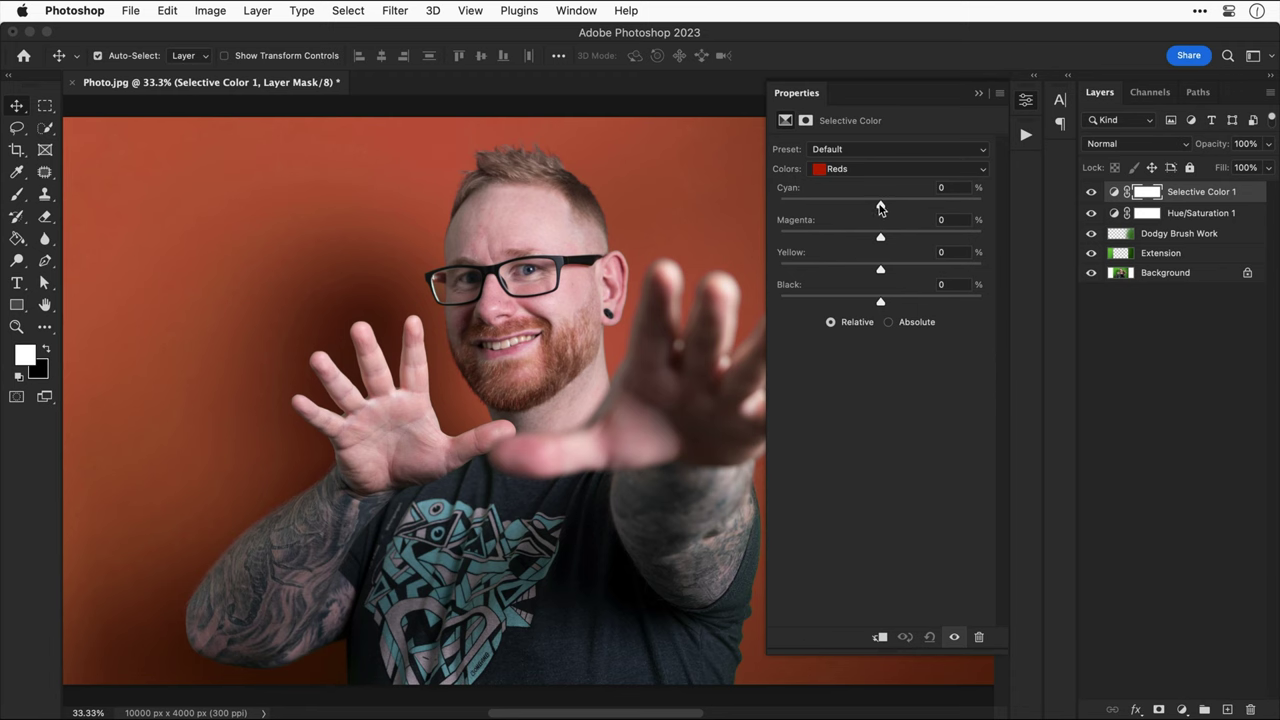
pyautogui.moveTo(880, 207); pyautogui.dragTo(878, 304)
# - Set the Yellows to Cyan −18, Magenta +39, Yellow +10
pyautogui.click(878, 177)
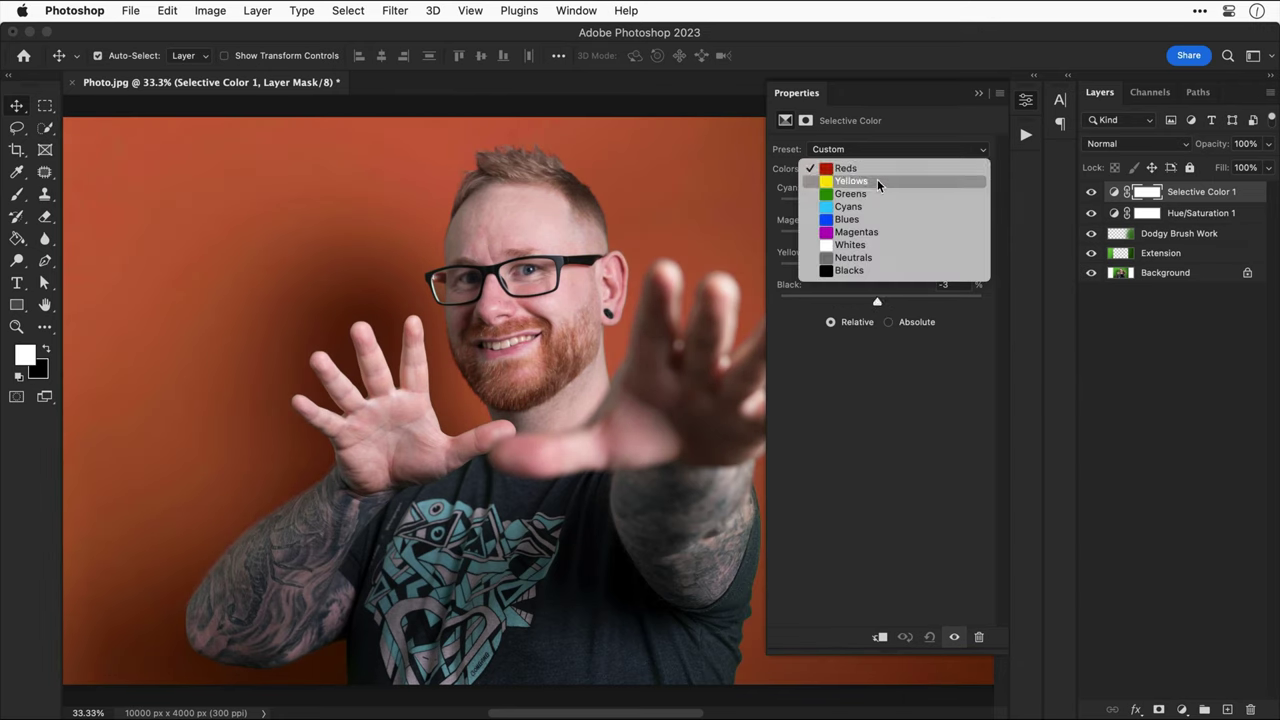
pyautogui.click(877, 180)
pyautogui.moveTo(878, 204); pyautogui.dragTo(892, 276)
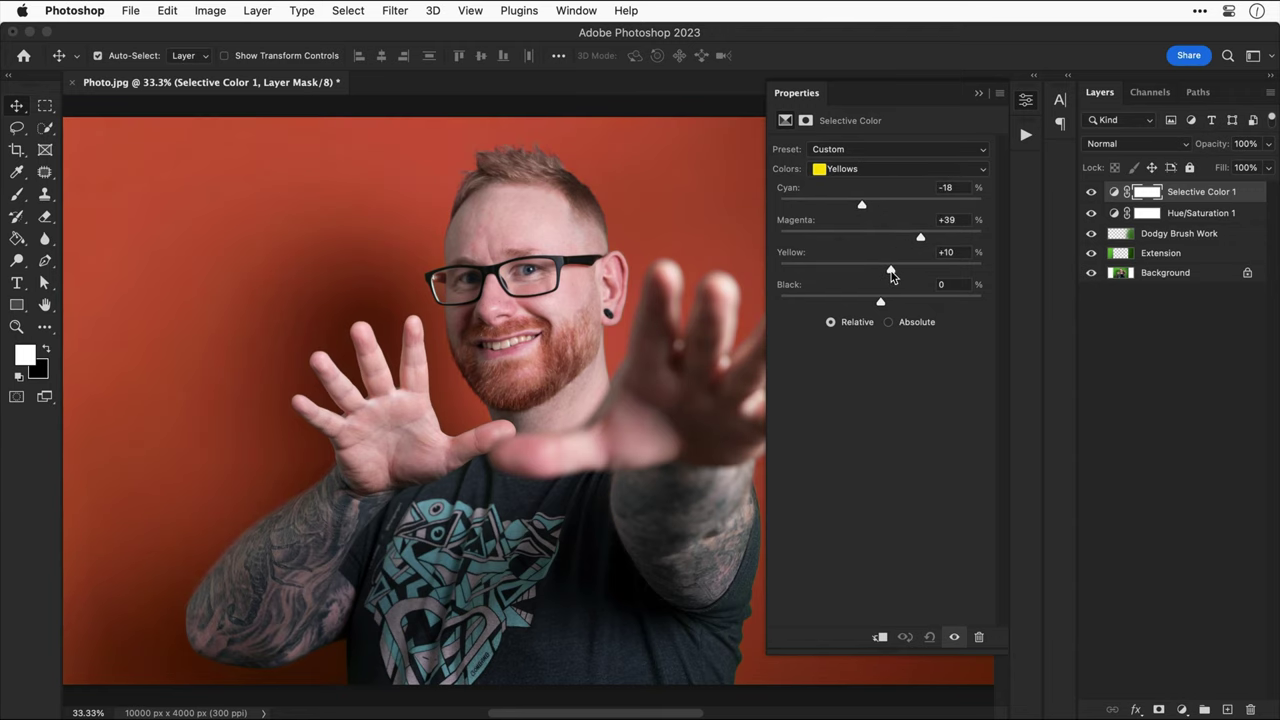
pyautogui.click(1024, 102)
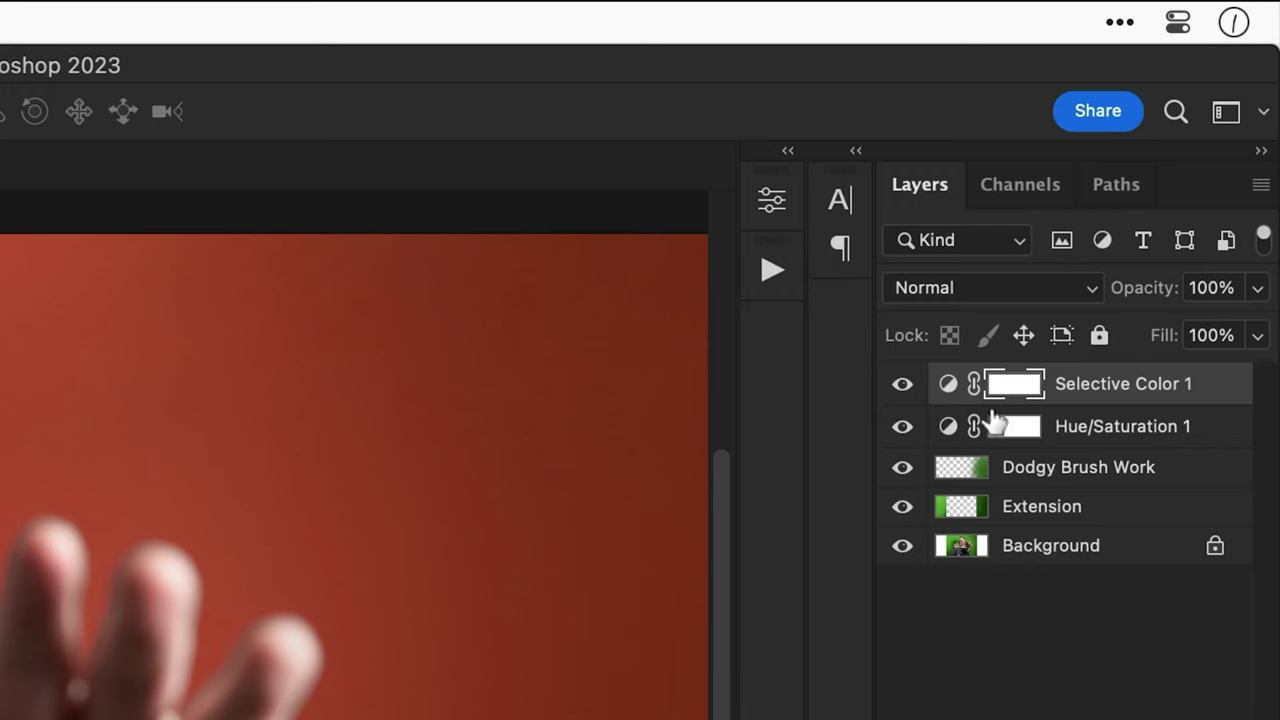
# - Paint black into the Hue/Saturation mask over the face with a 300-size, 100%-flow brush
pyautogui.click(1147, 214)
pyautogui.press('b')
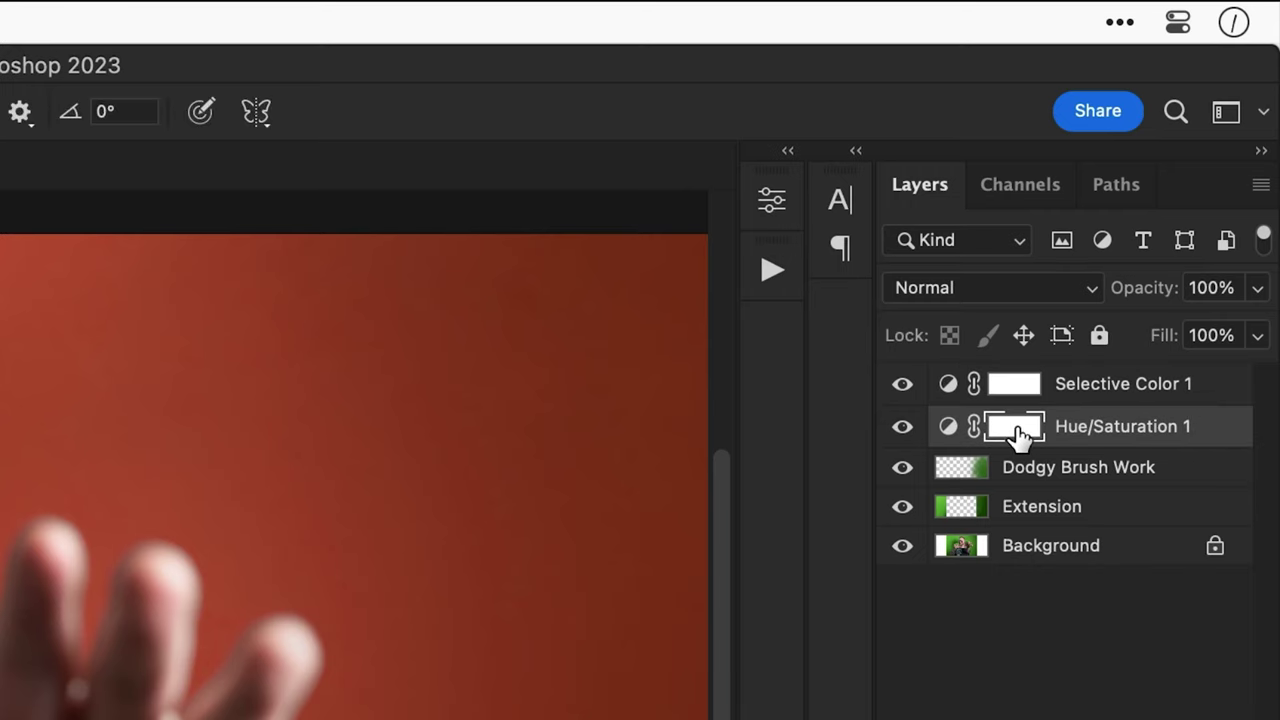
pyautogui.press('[')
pyautogui.press('[')
pyautogui.press('[')
pyautogui.press('[')
pyautogui.press('[')
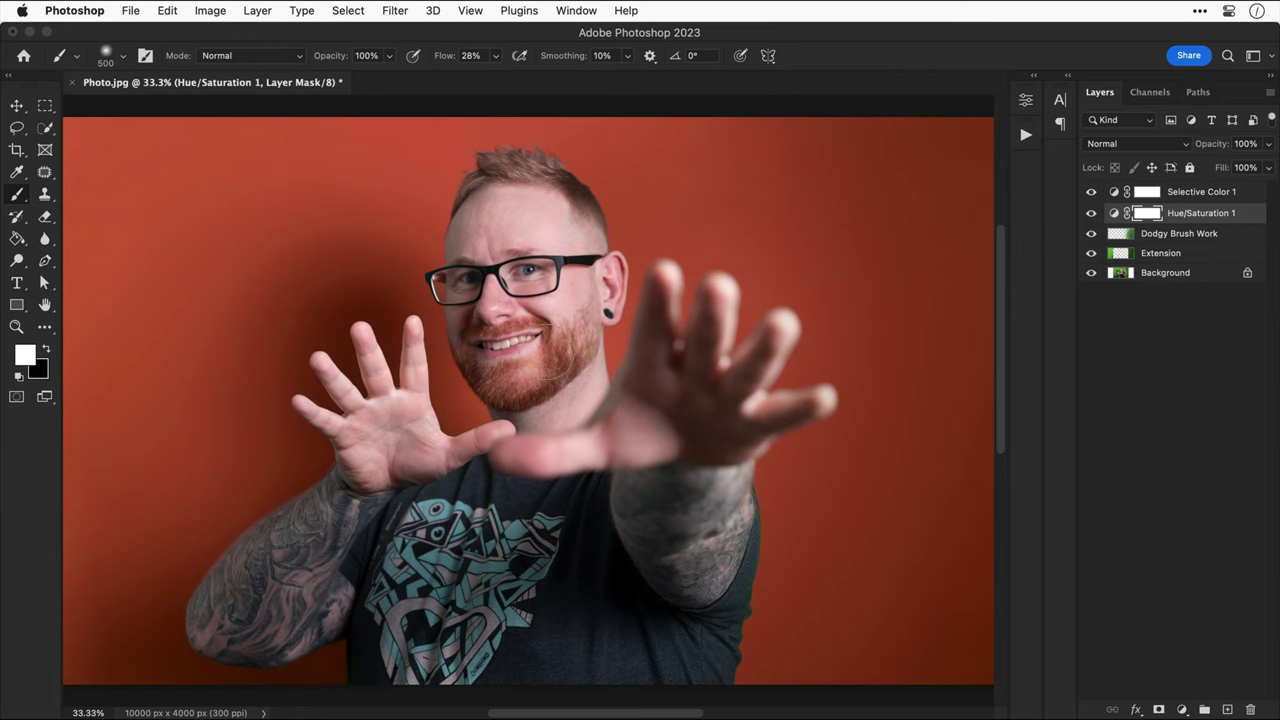
pyautogui.press('x')
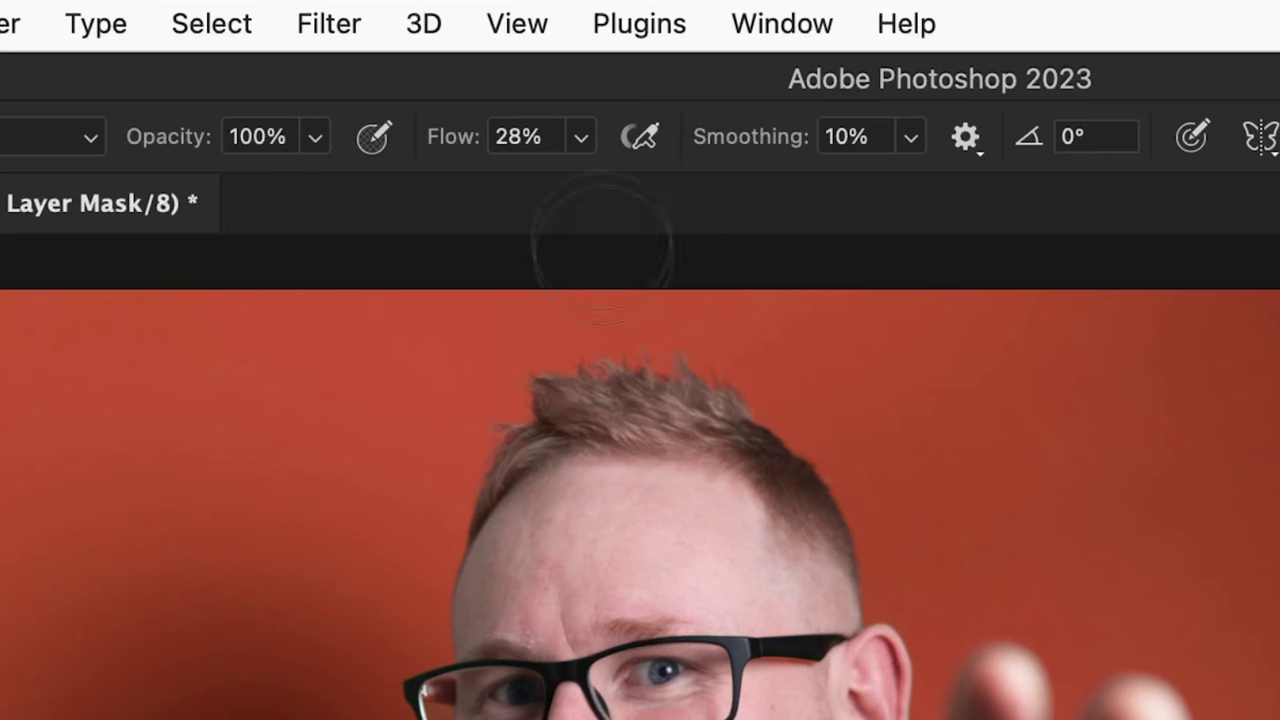
pyautogui.click(495, 56)
pyautogui.moveTo(498, 75); pyautogui.dragTo(527, 74)
pyautogui.moveTo(668, 188); pyautogui.dragTo(737, 200)
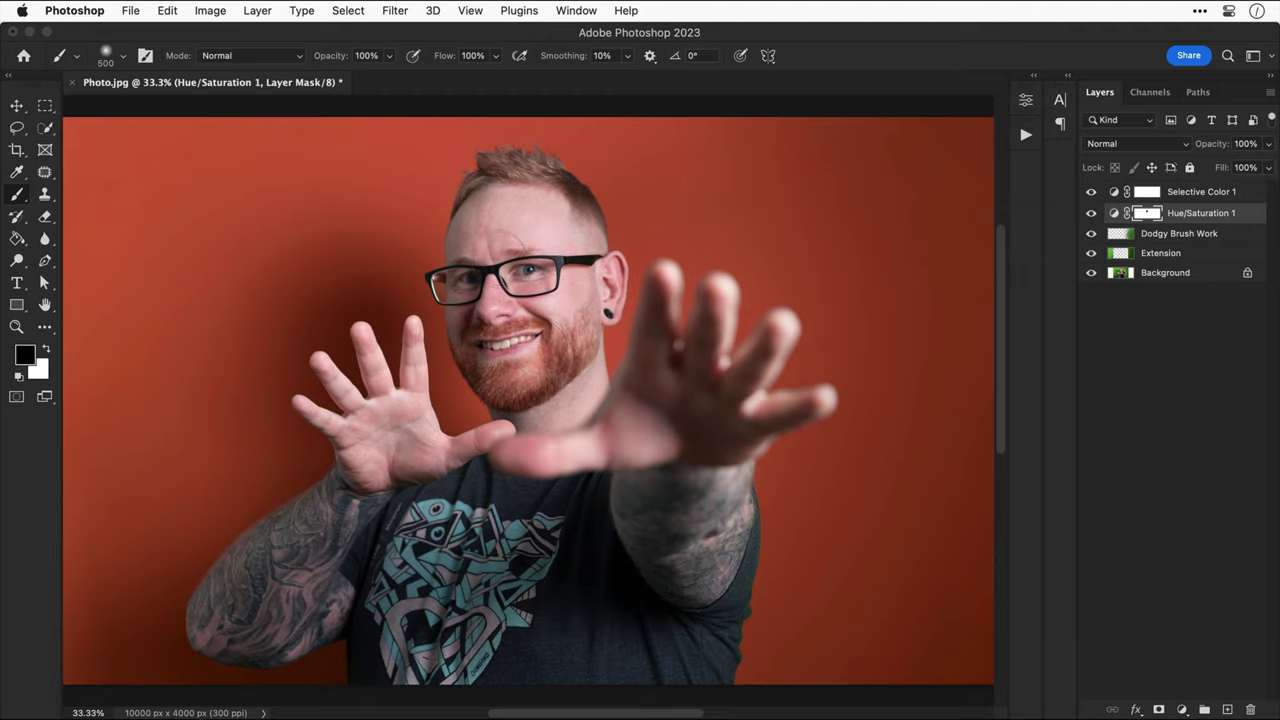
# - Reopen the Hue/Saturation settings and shift the hue to test the backdrop colour
pyautogui.press('v')
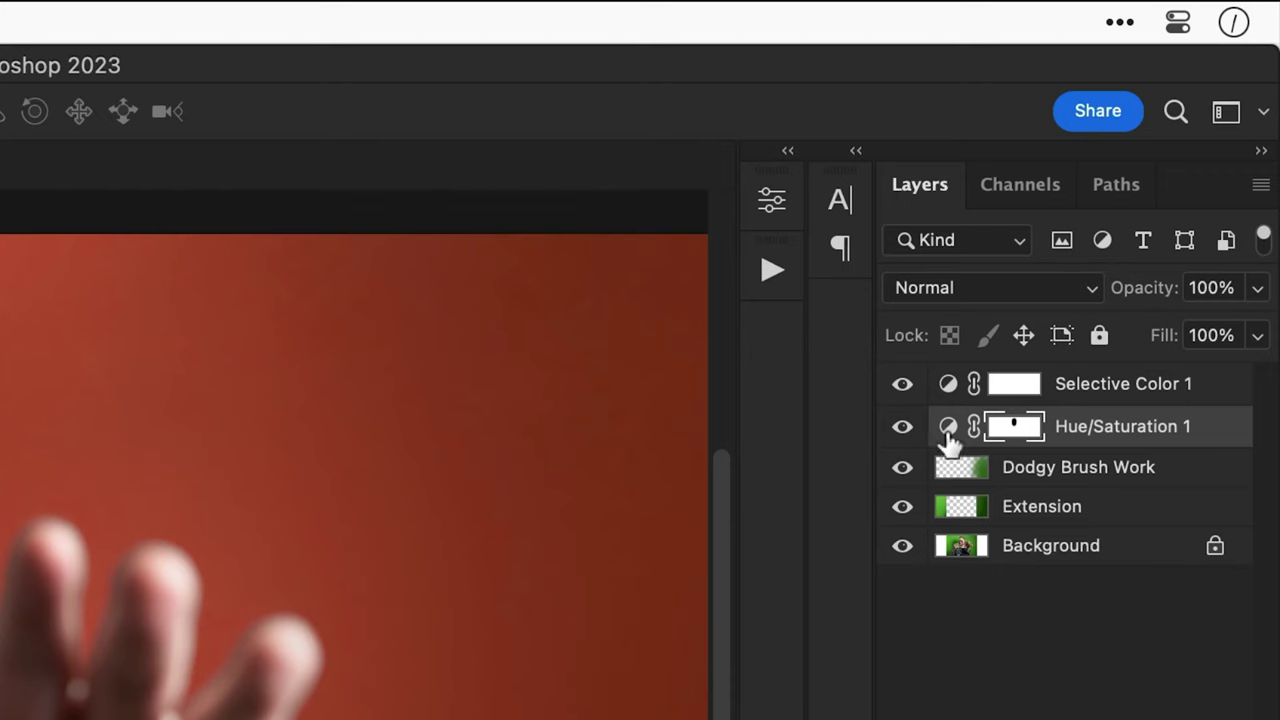
pyautogui.doubleClick(1114, 213)
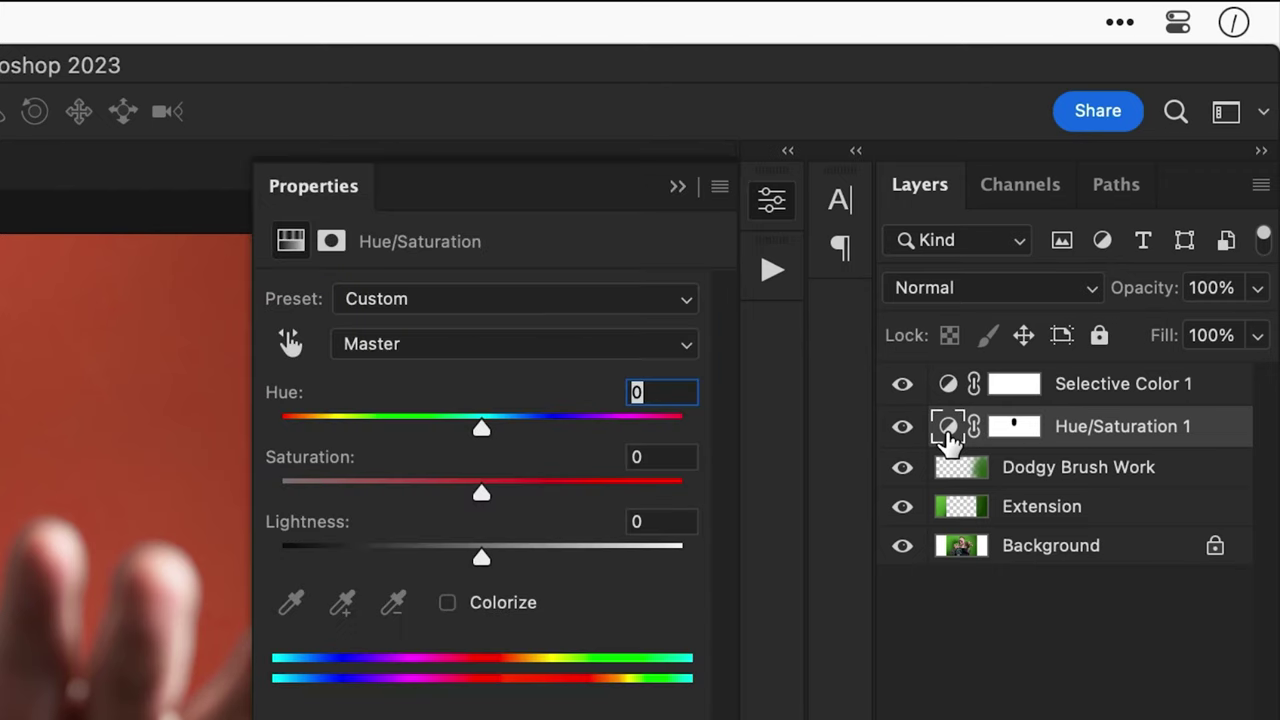
pyautogui.moveTo(519, 432); pyautogui.dragTo(657, 432)
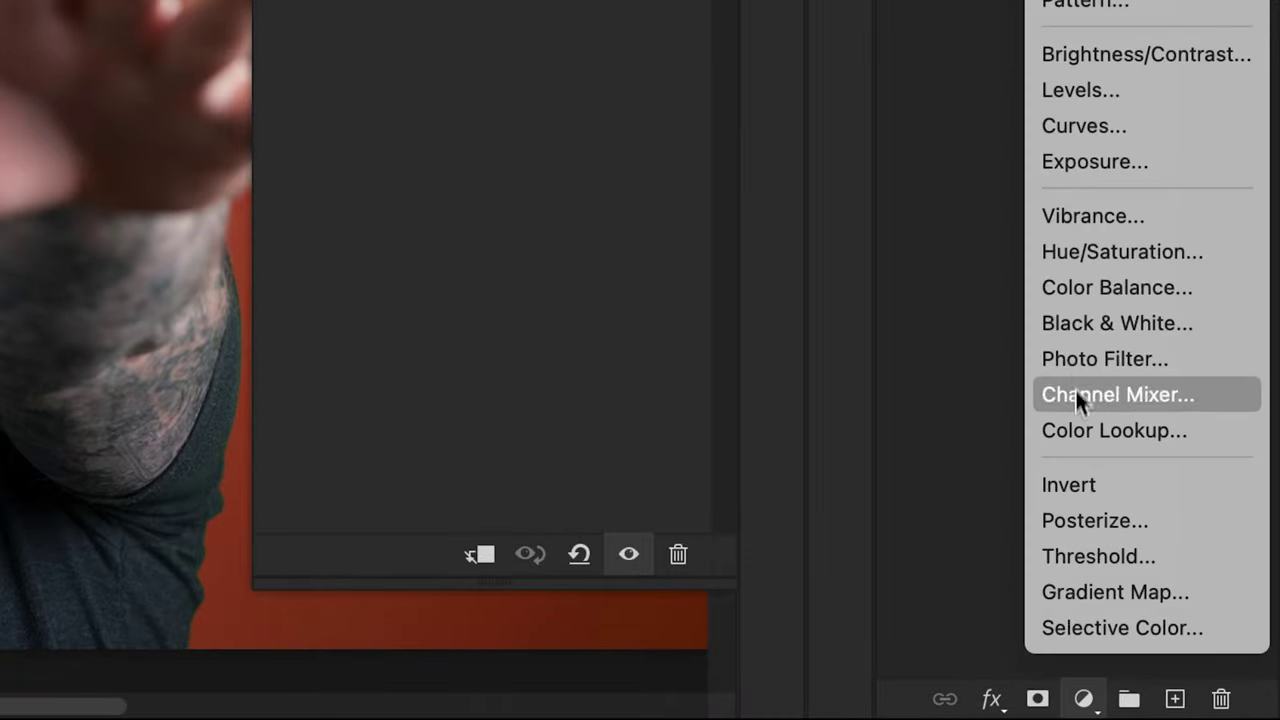
# - Add a Curves layer and settle on the Linear Contrast (RGB) preset after trying Medium Contrast
pyautogui.click(1068, 128)
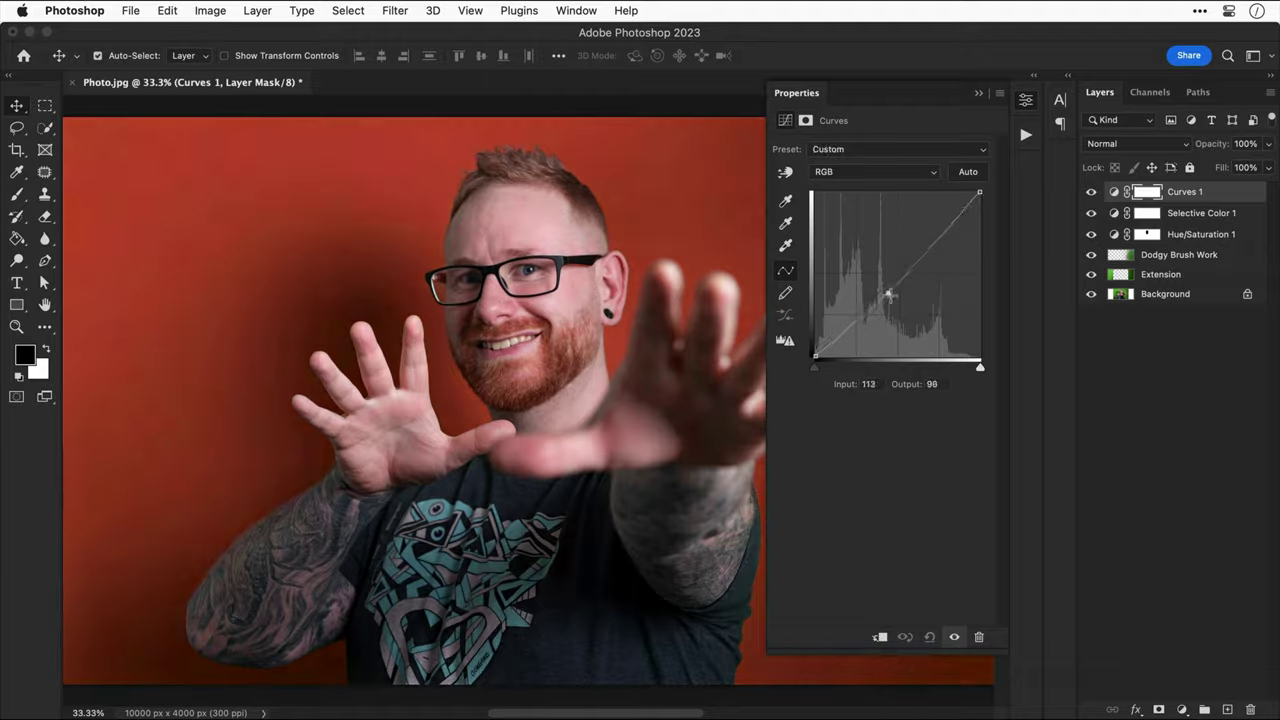
pyautogui.moveTo(889, 294); pyautogui.dragTo(826, 283)
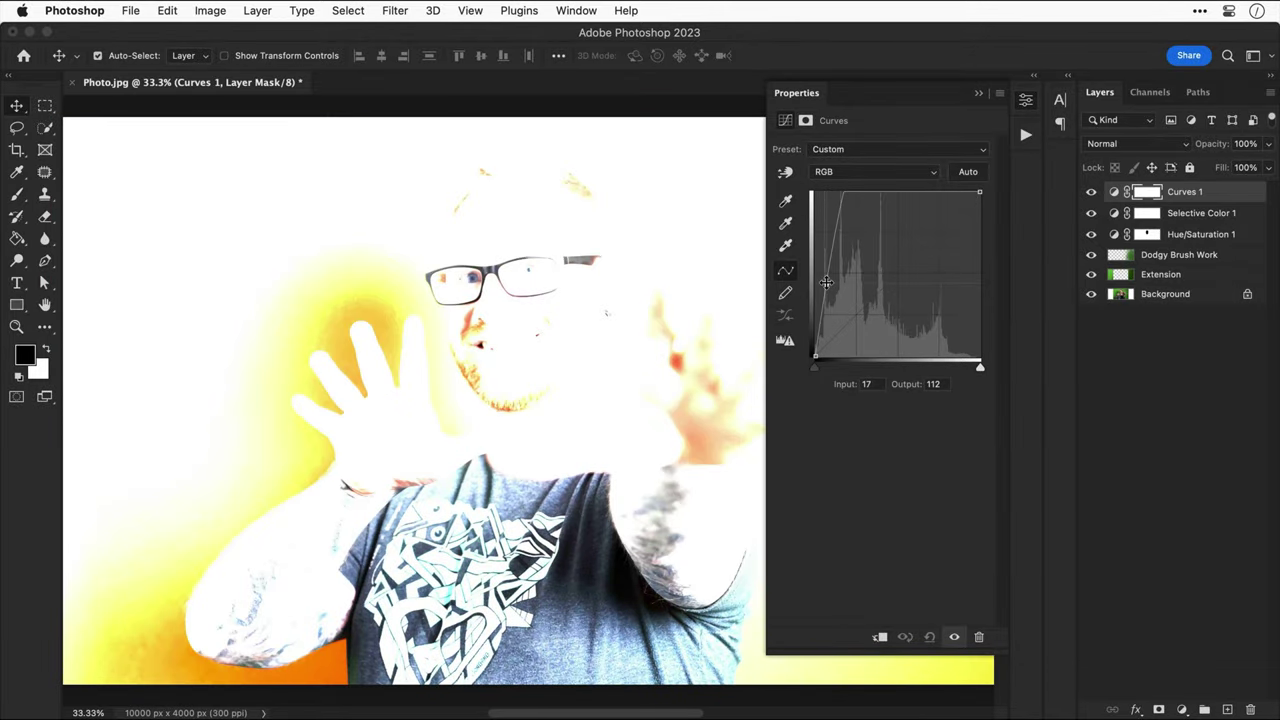
pyautogui.press('Delete')
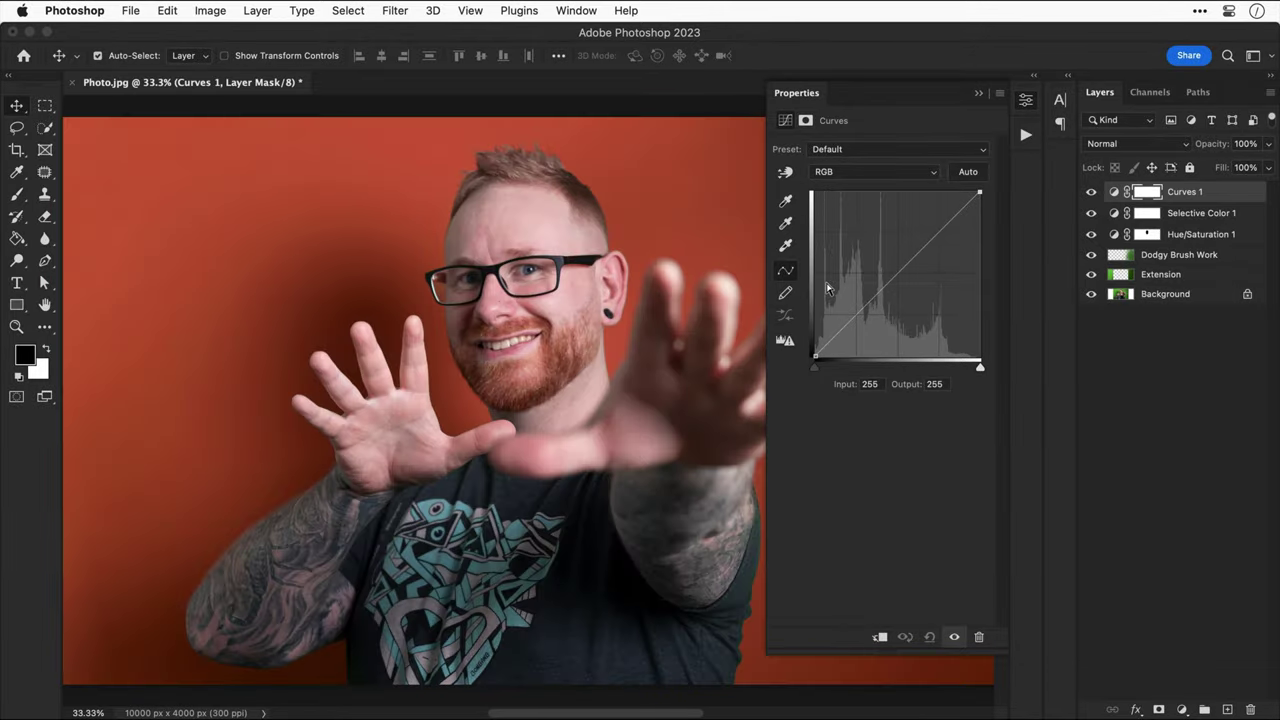
pyautogui.click(880, 150)
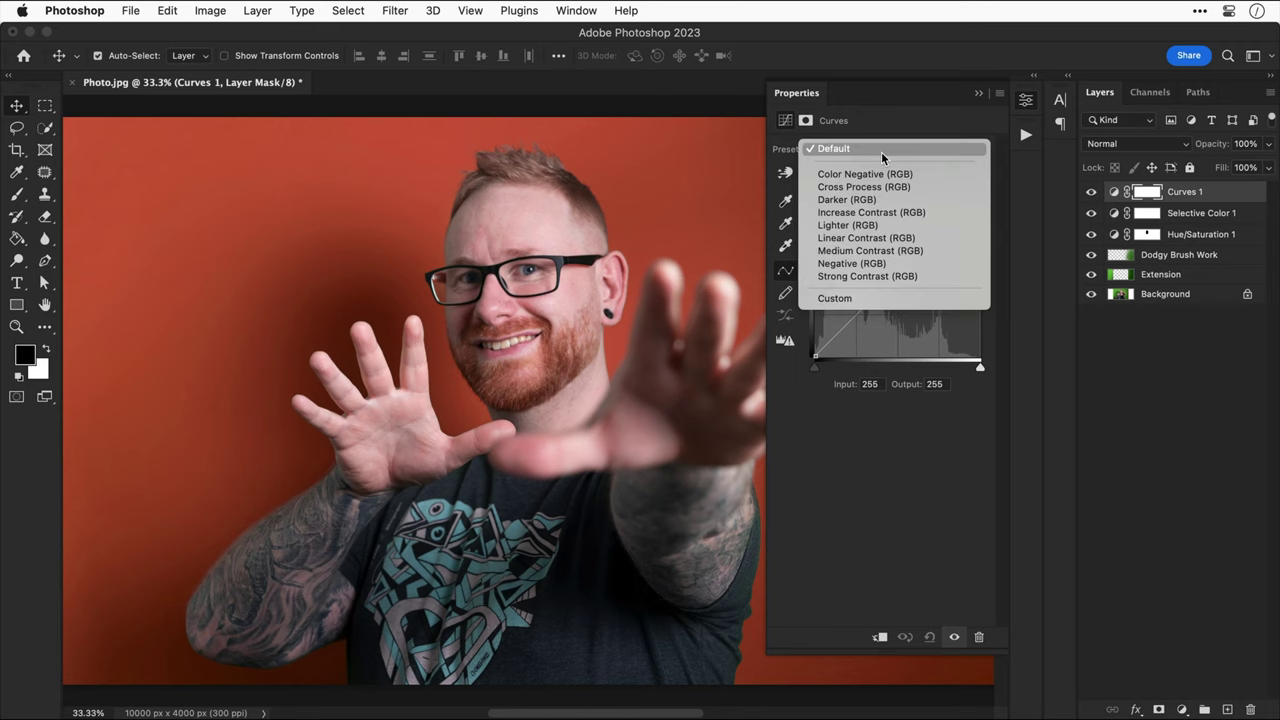
pyautogui.click(881, 250)
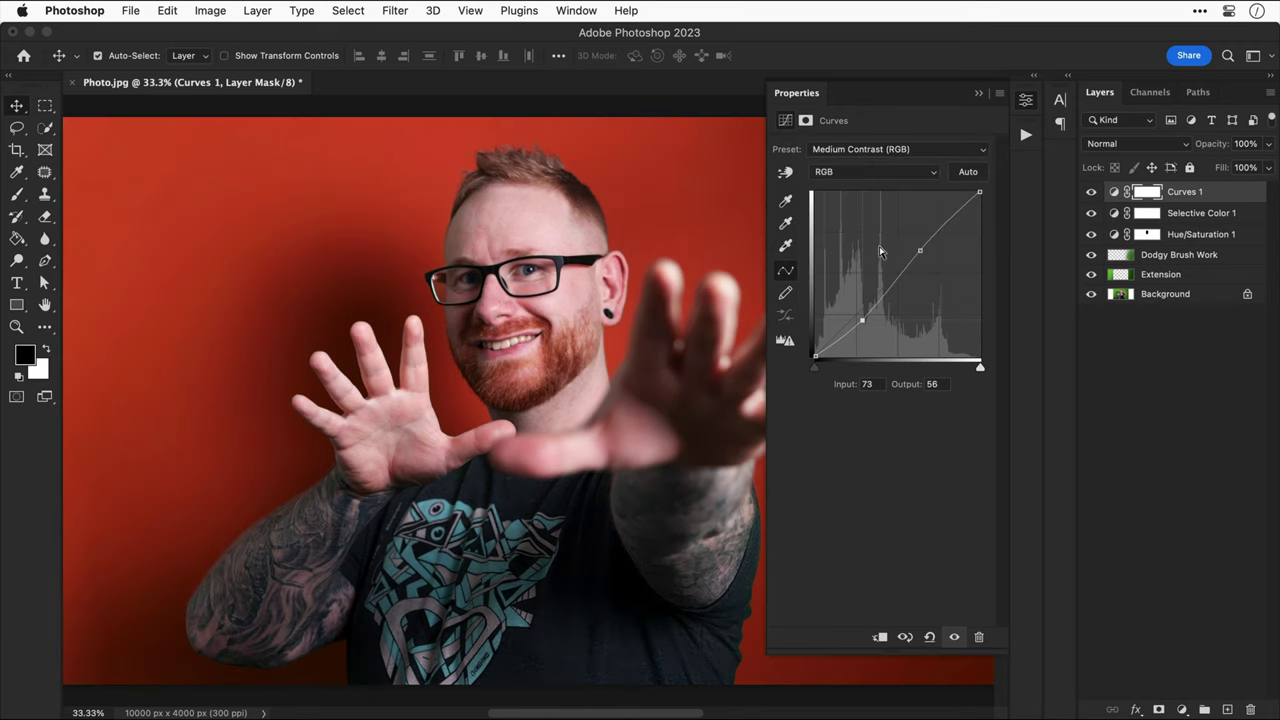
pyautogui.click(884, 152)
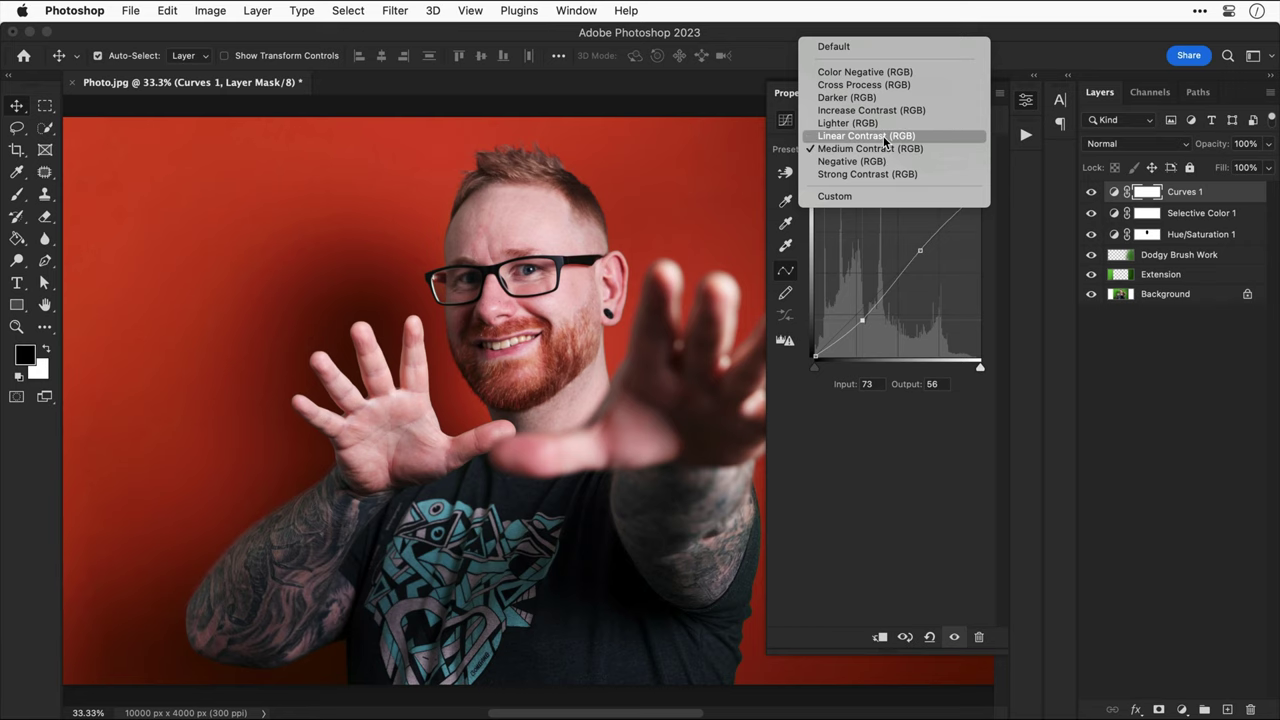
pyautogui.click(884, 136)
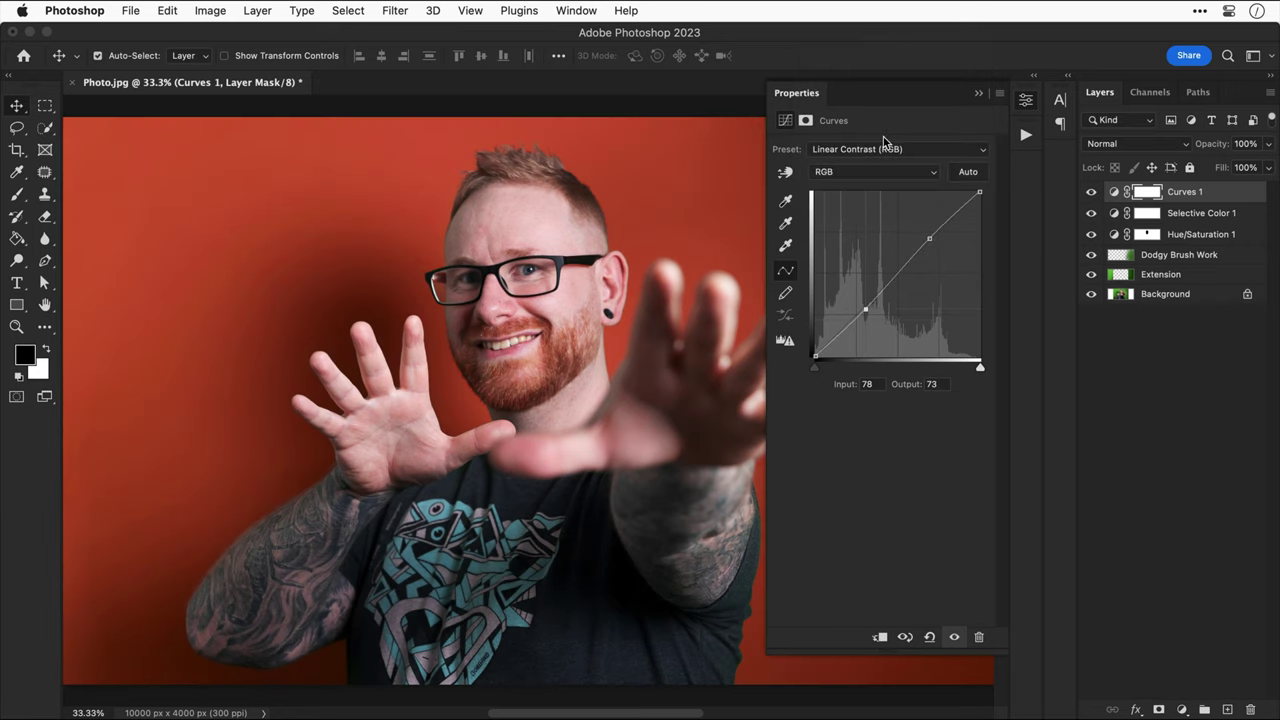
pyautogui.click(1025, 104)
pyautogui.press('super+0')
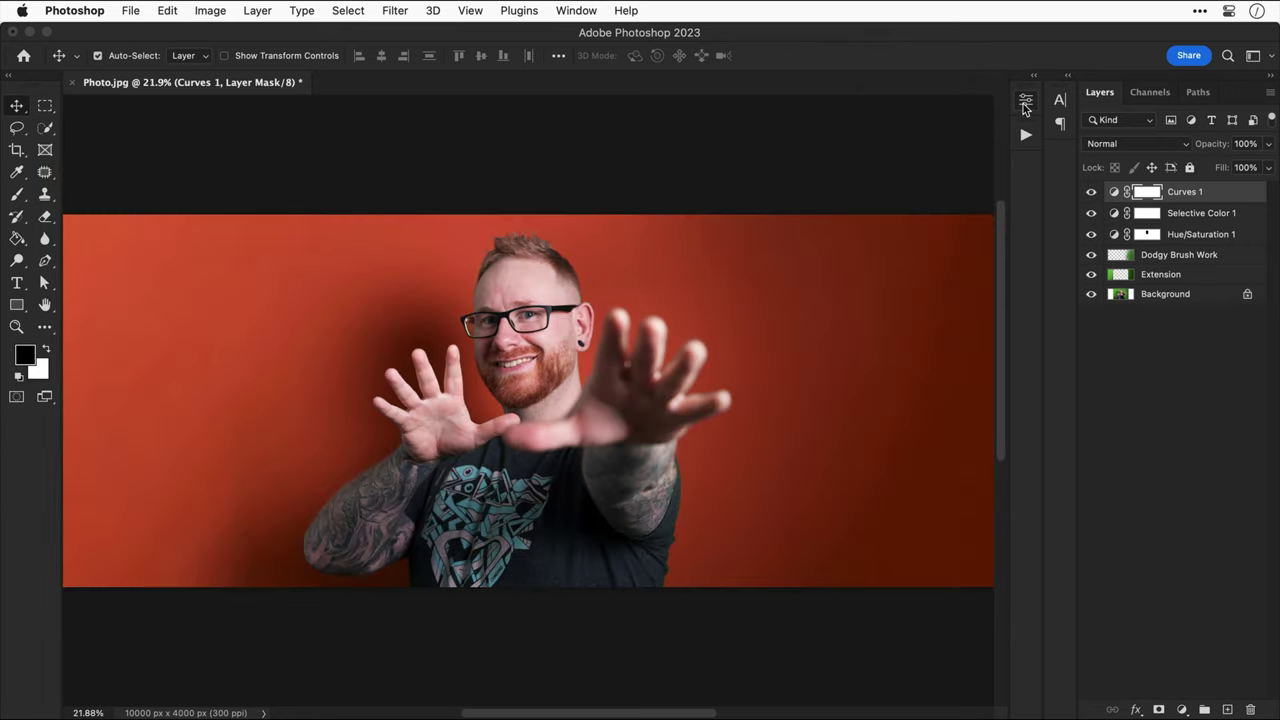
pyautogui.moveTo(1095, 195)
pyautogui.mouseDown()
pyautogui.moveTo(1093, 285)
pyautogui.moveTo(1092, 198)
pyautogui.mouseUp()
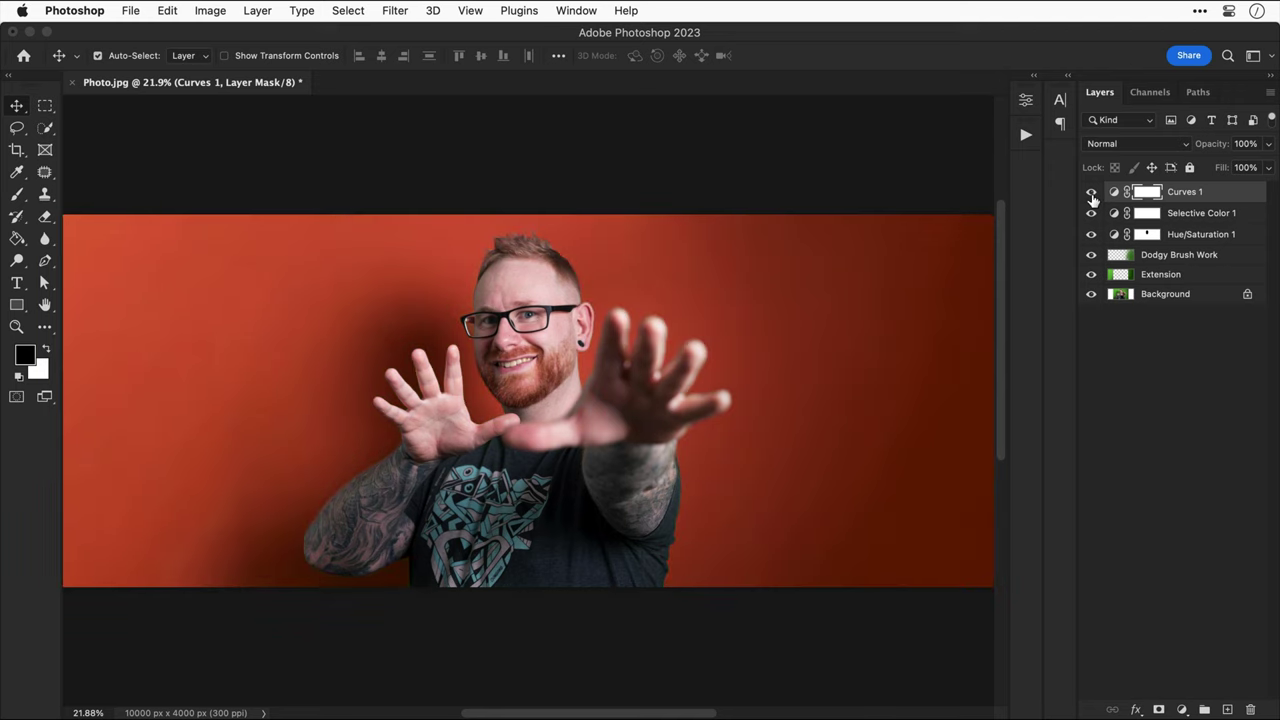